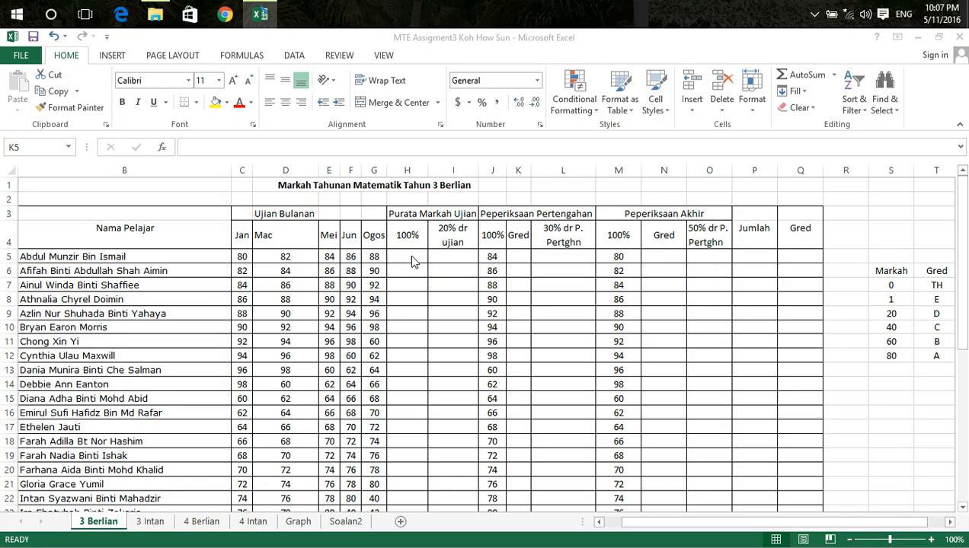
Enter =AVERAGE(C5,D5,E5,F5,G5) in H5 to average the first student's five monthly test marks
left_click(411, 261)
left_click(403, 257)
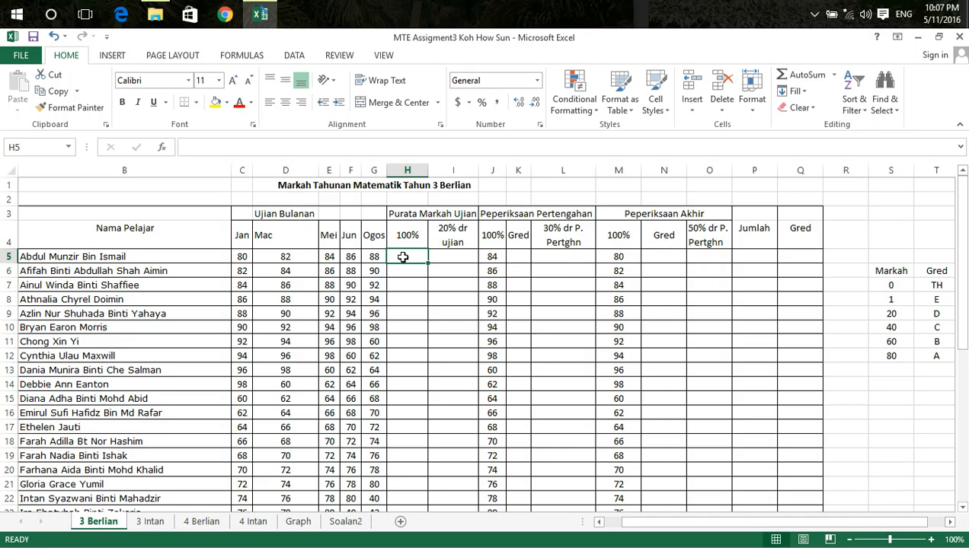
type("=")
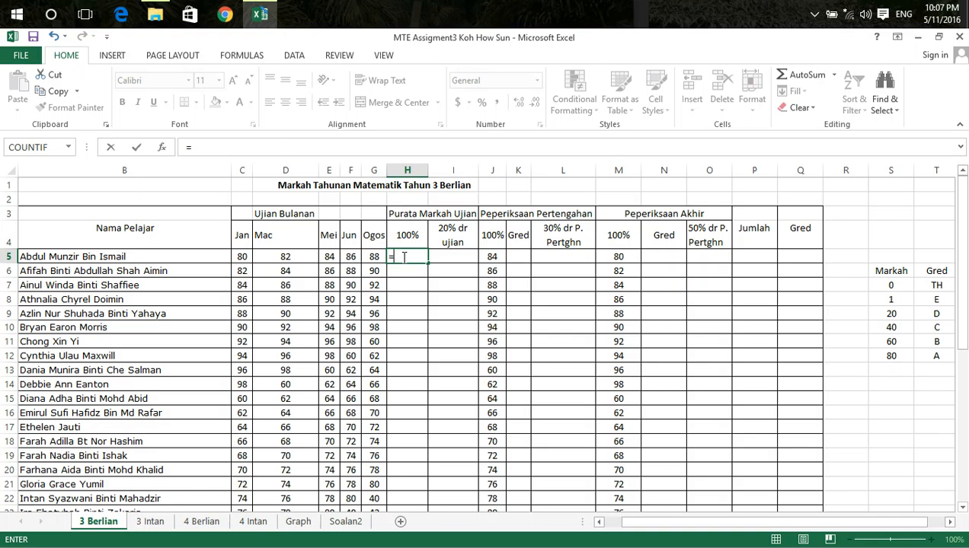
type("AVE")
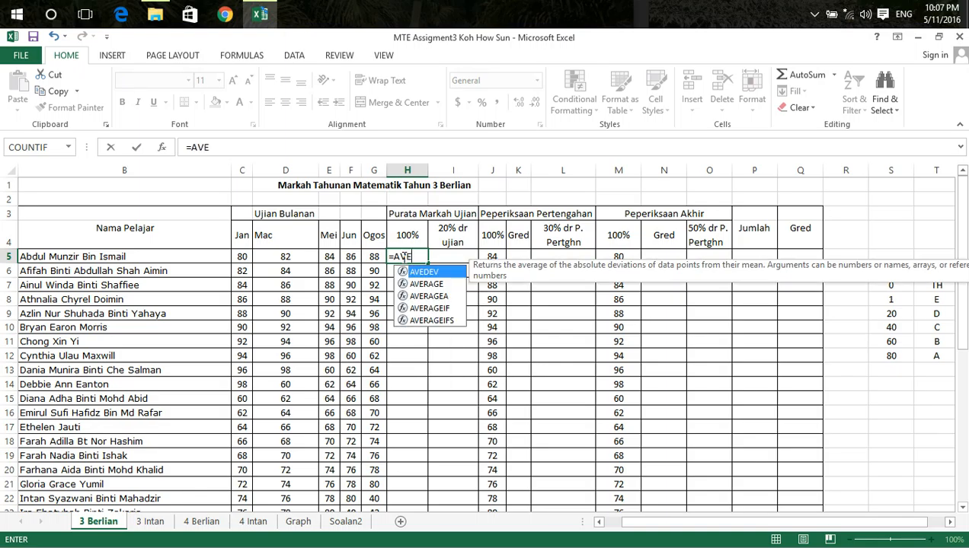
type("RAGE")
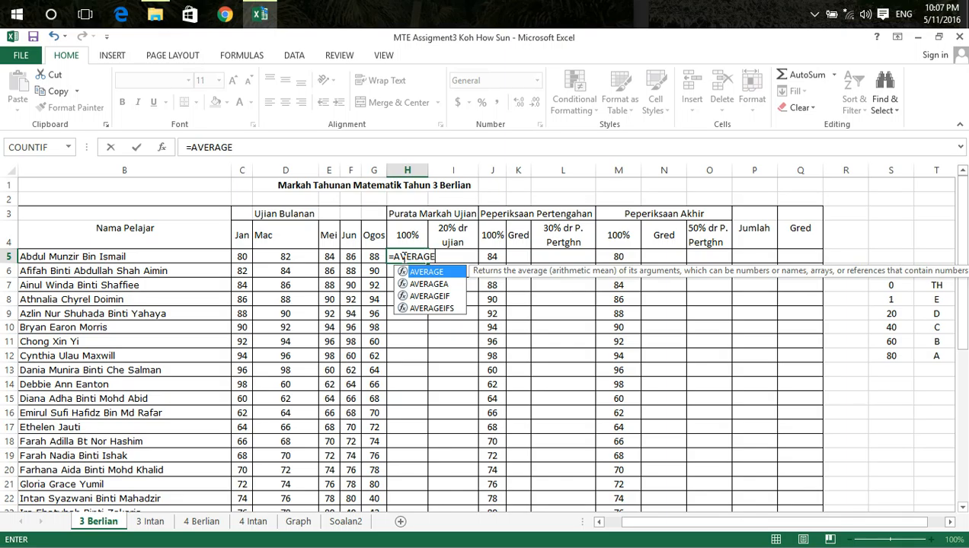
type("(")
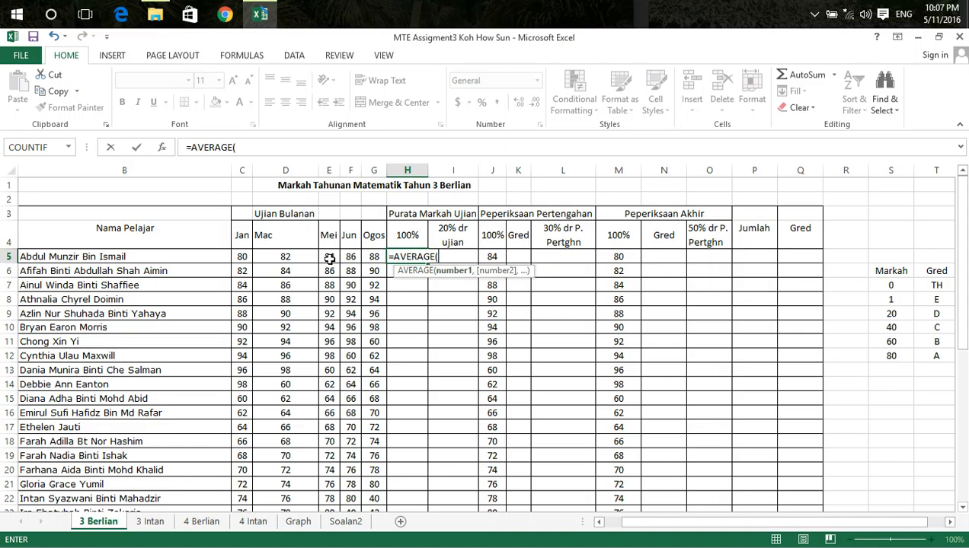
left_click(242, 257)
type(",")
left_click(275, 257)
type(",")
left_click(327, 256)
type(",")
left_click(350, 257)
type(",")
left_click(372, 256)
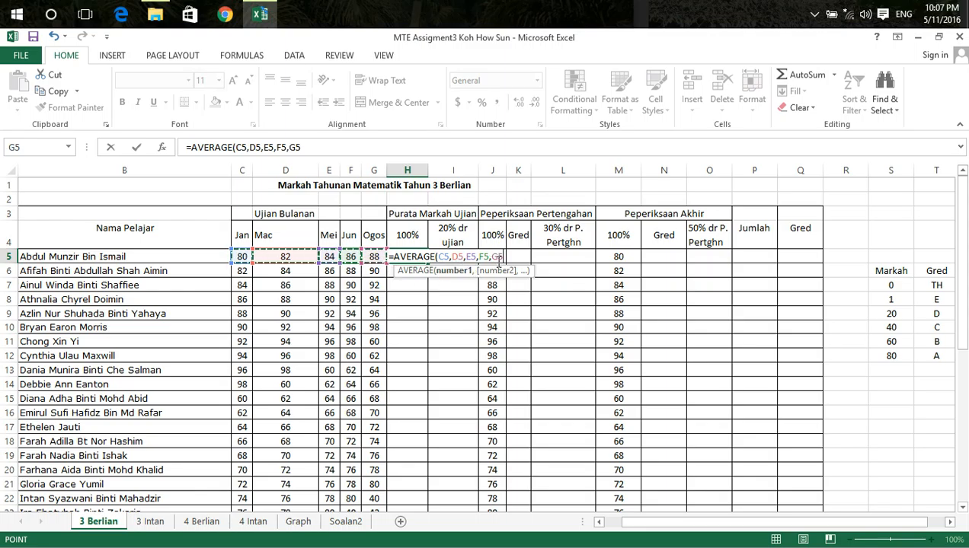
type(")")
key("Return")
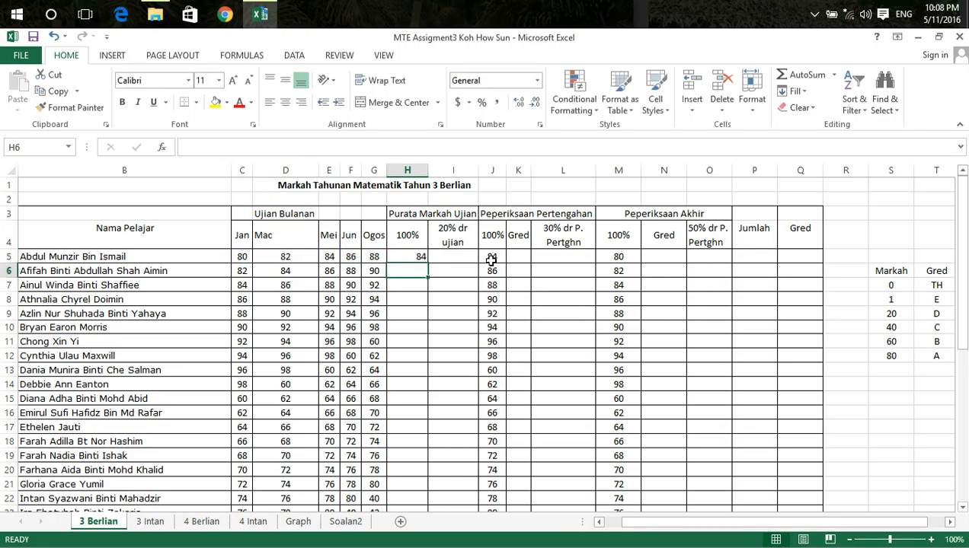
Copy the average formula from H5 down the test average 100% column for all students
left_click(413, 258)
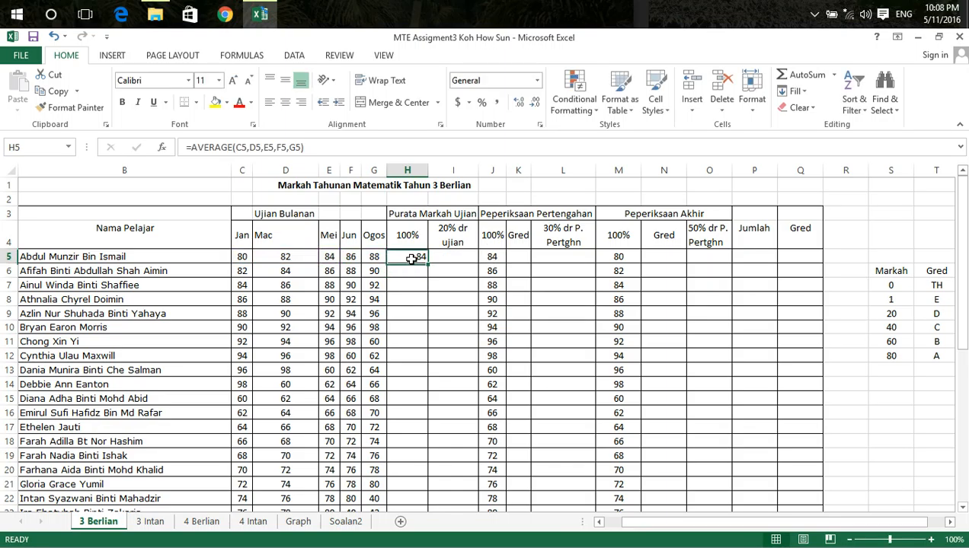
left_click_drag(427, 264, 427, 263)
double_click(428, 264)
scroll(435, 356, "down", 4)
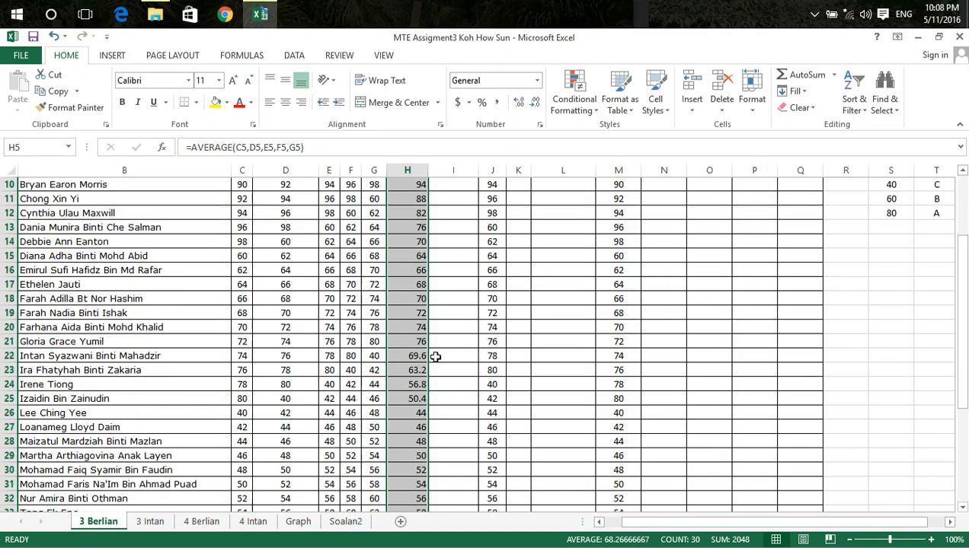
scroll(435, 356, "up", 4)
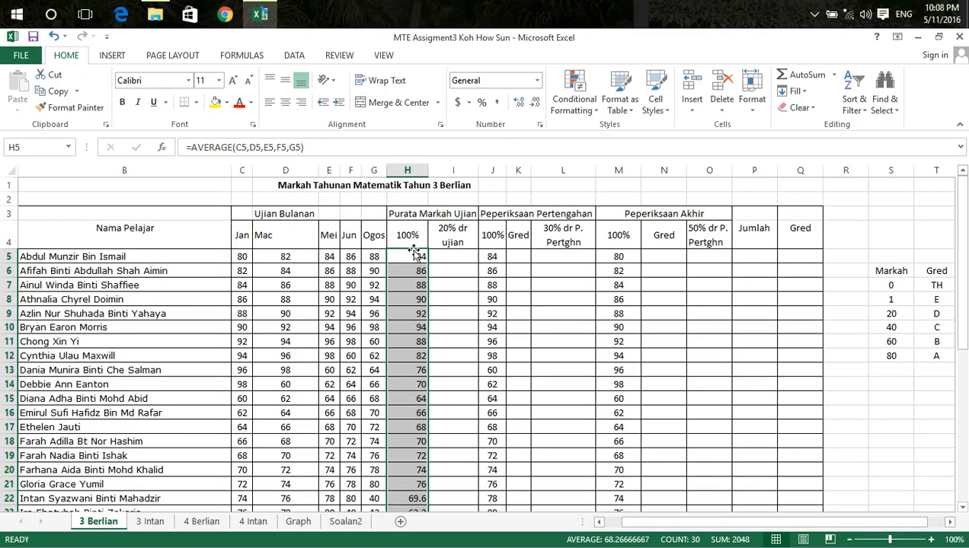
Enter =H5*0.2 in I5 for the 20% test share and copy it down the column for all students
left_click(450, 259)
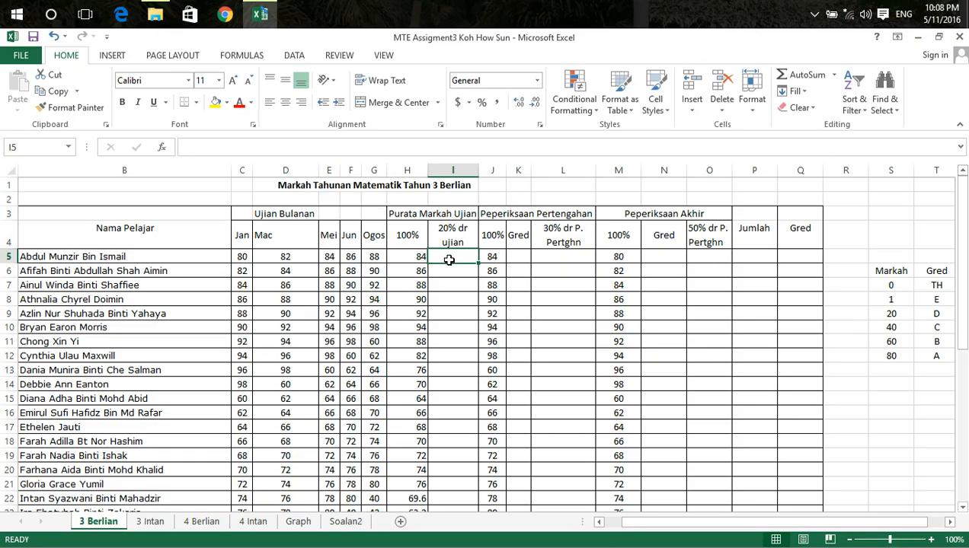
type("=")
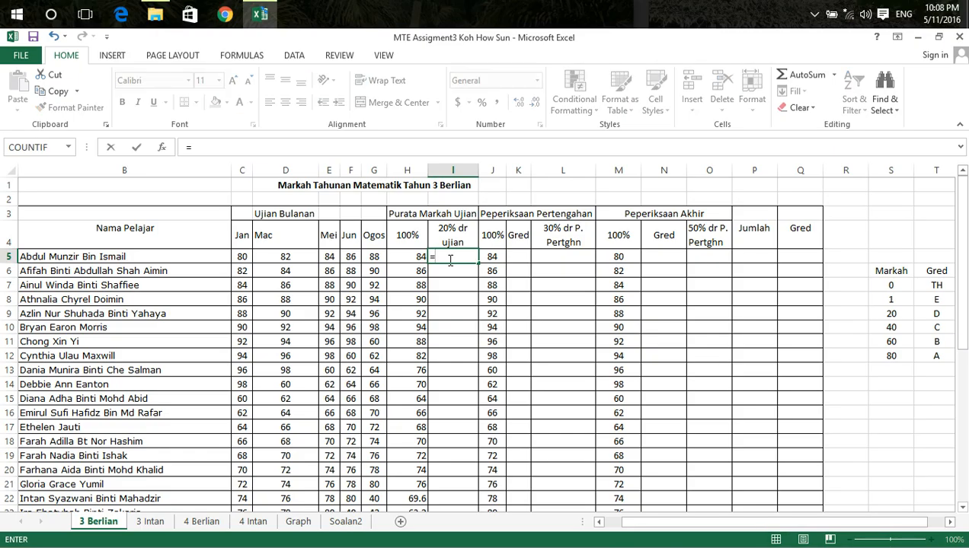
left_click(416, 257)
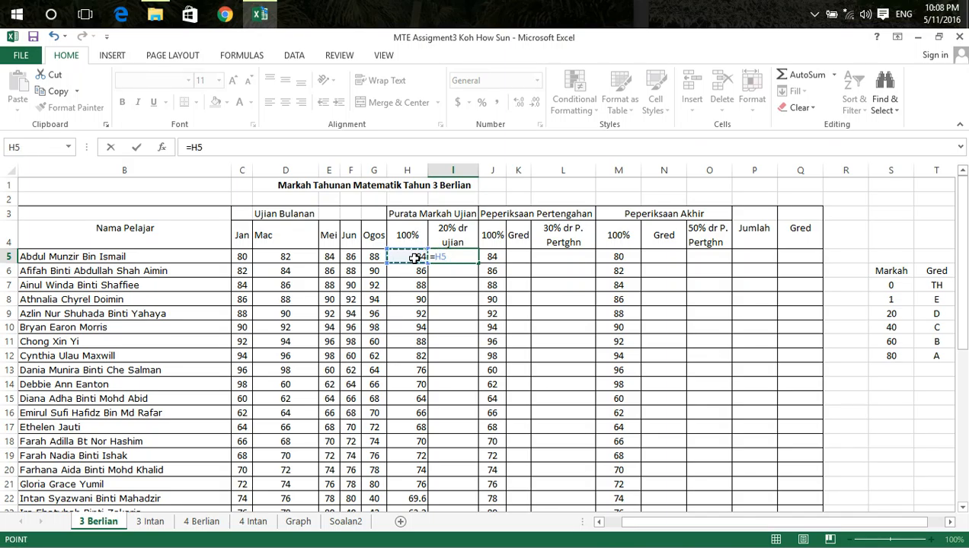
type("*0.2")
key("Return")
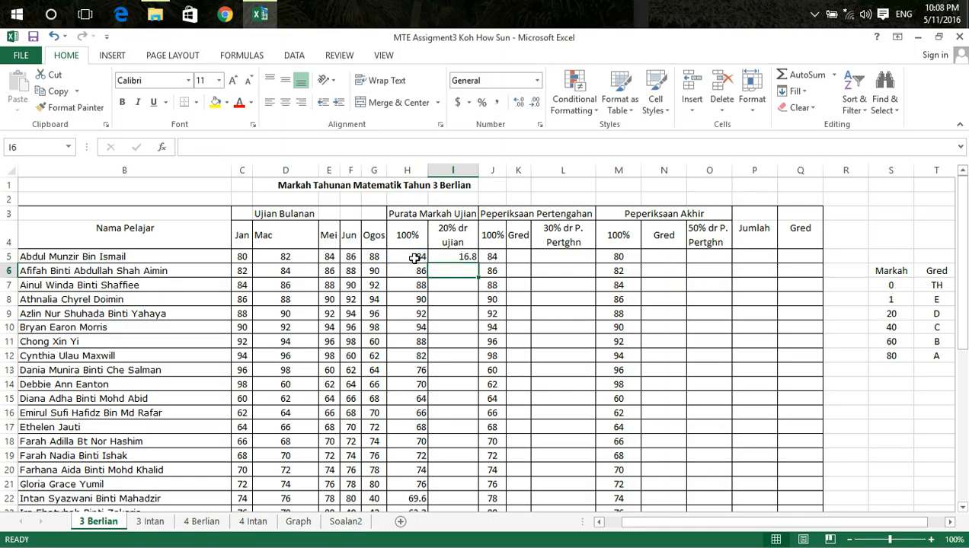
left_click(461, 258)
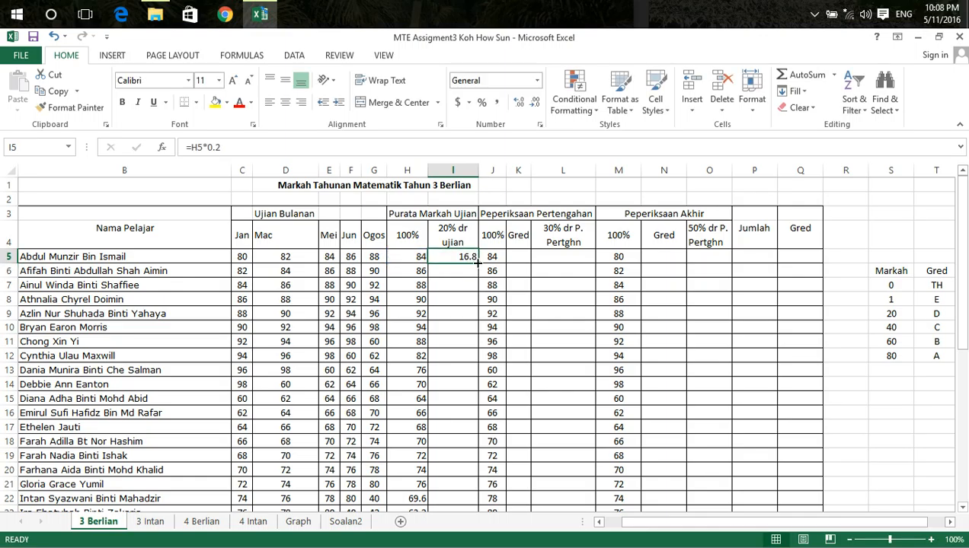
double_click(476, 263)
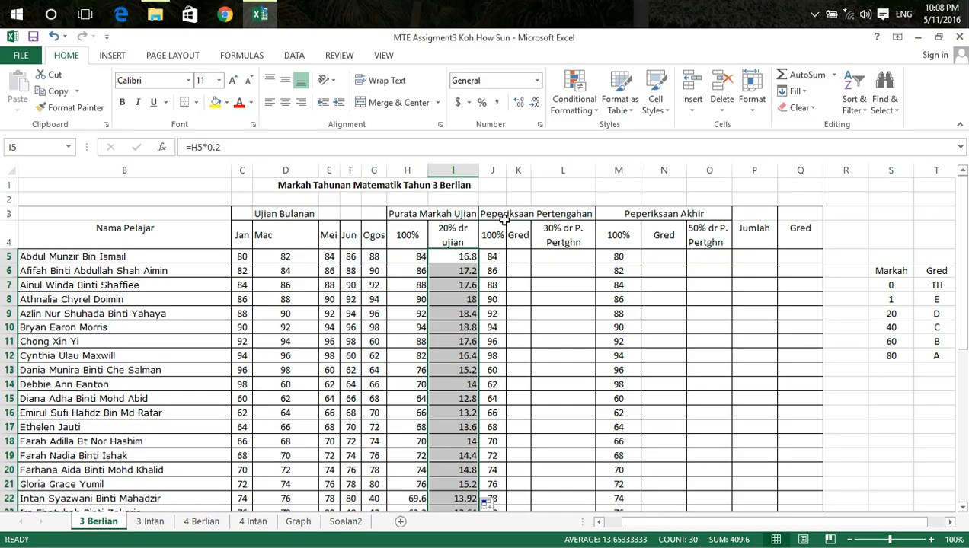
Enter =J5*0.3 in L5 for the 30% mid-year exam share and copy it down the column for all students
left_click(554, 257)
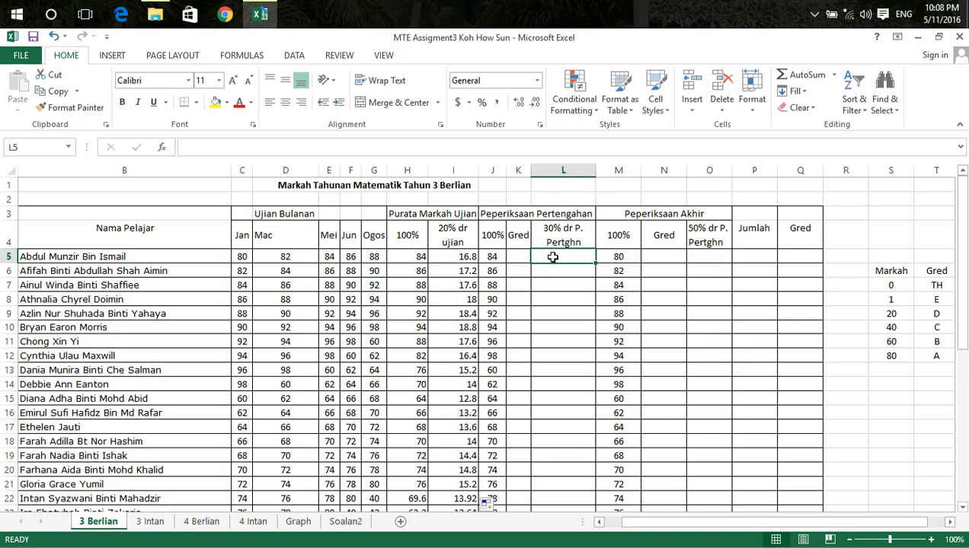
type("=")
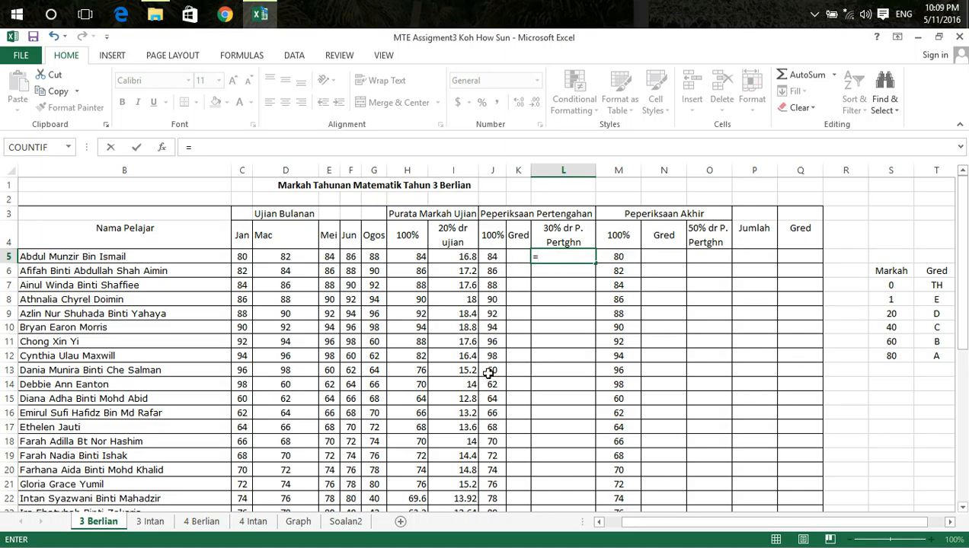
left_click(493, 258)
type("*0.3")
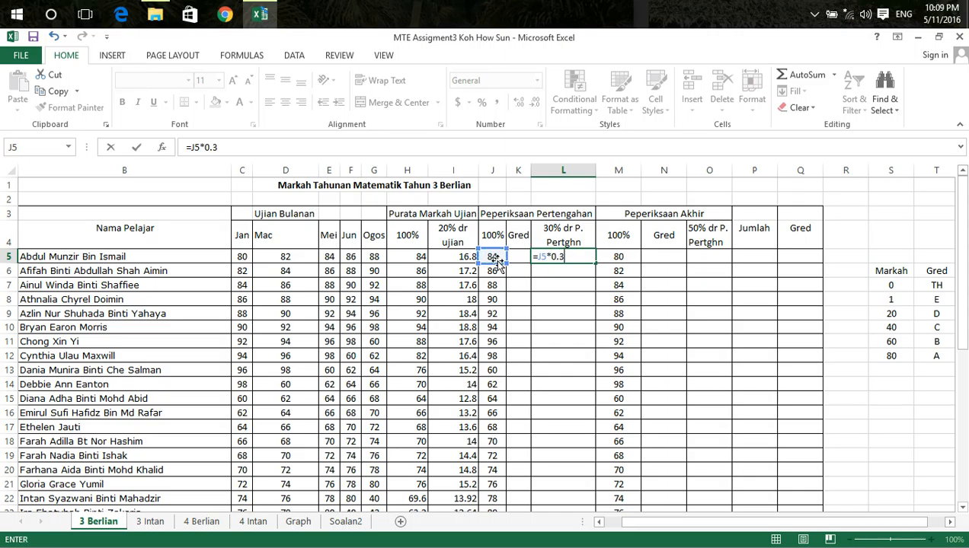
key("Return")
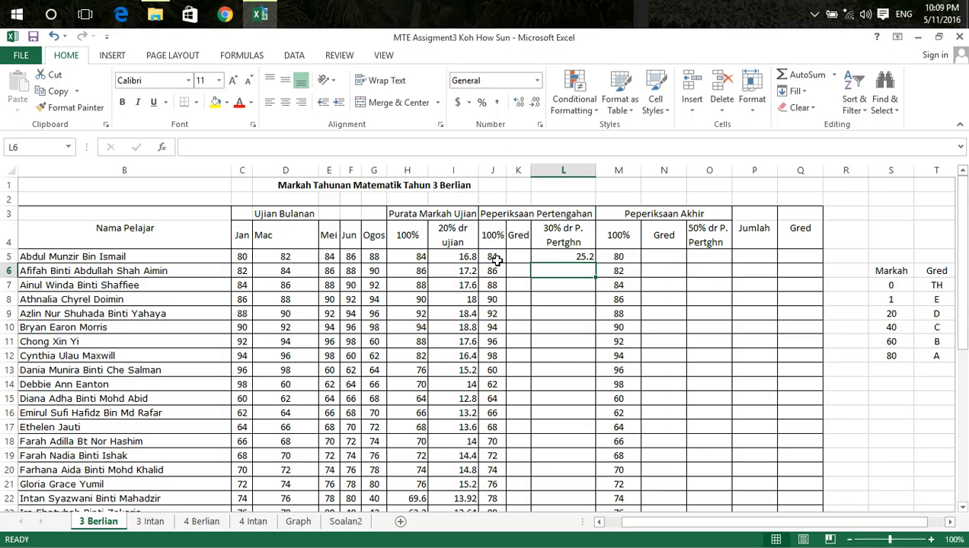
left_click(559, 256)
double_click(595, 262)
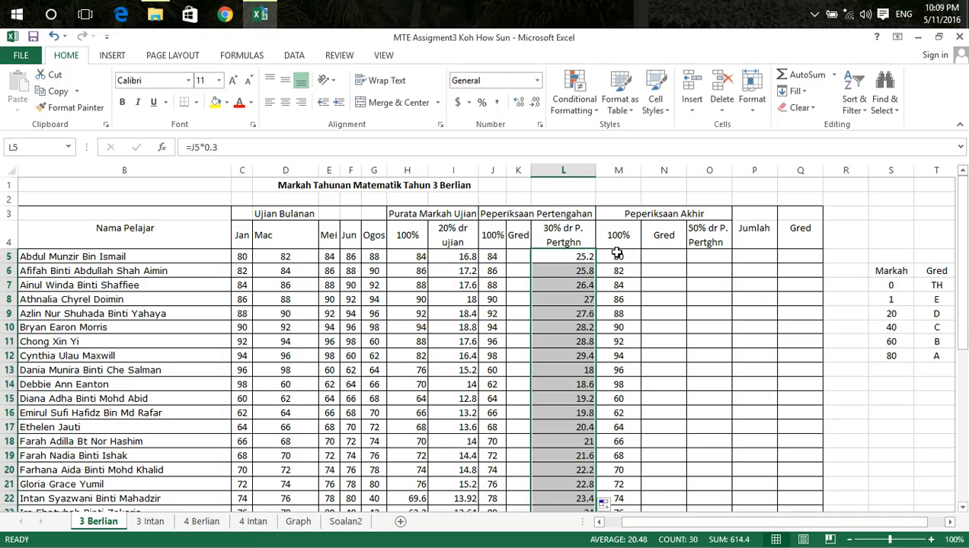
Enter =M5*0.5 in O5 for the 50% final exam share and copy it down the column for all students
left_click(696, 257)
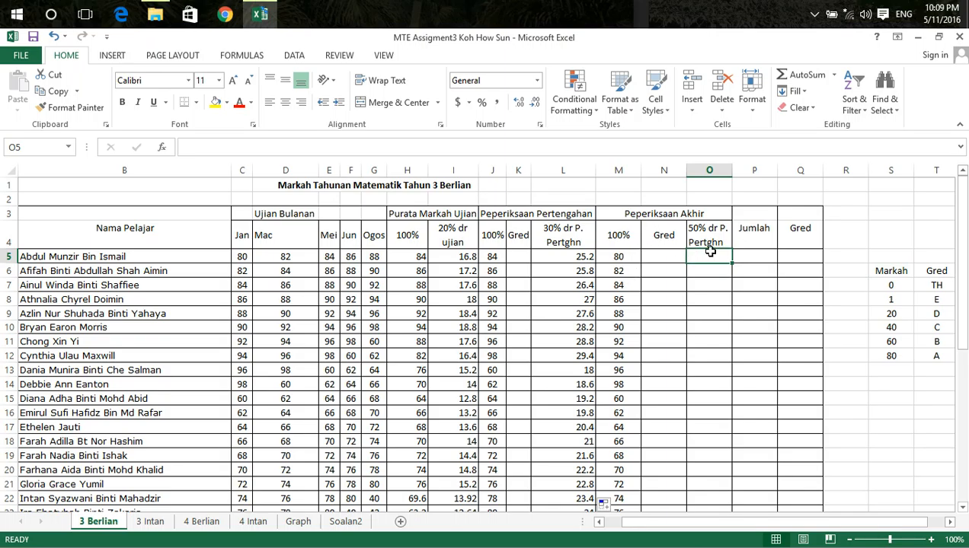
type("=")
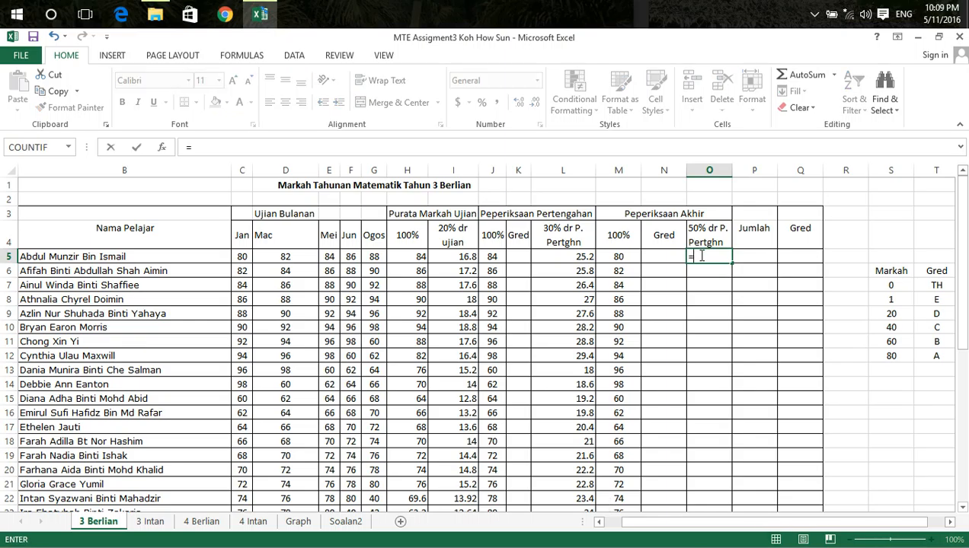
left_click(628, 261)
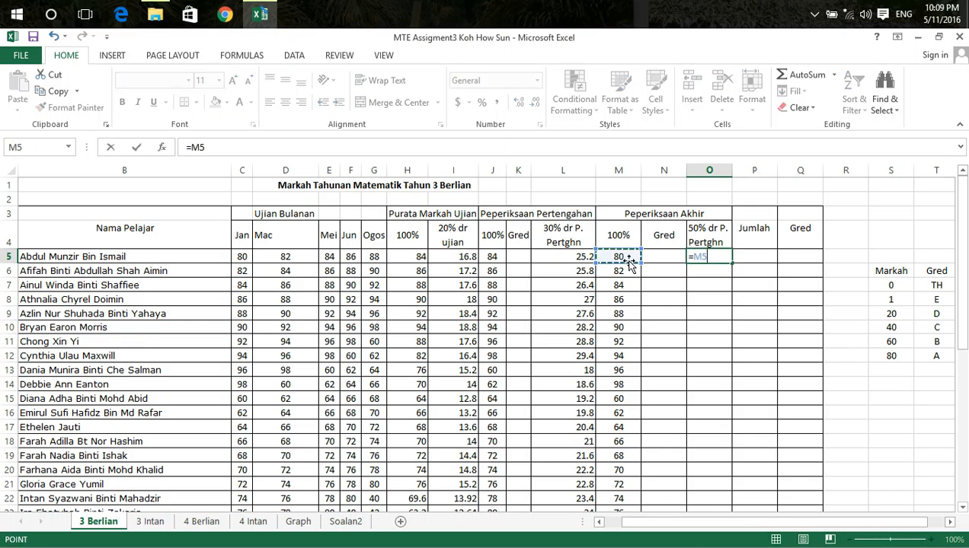
type("*0.5")
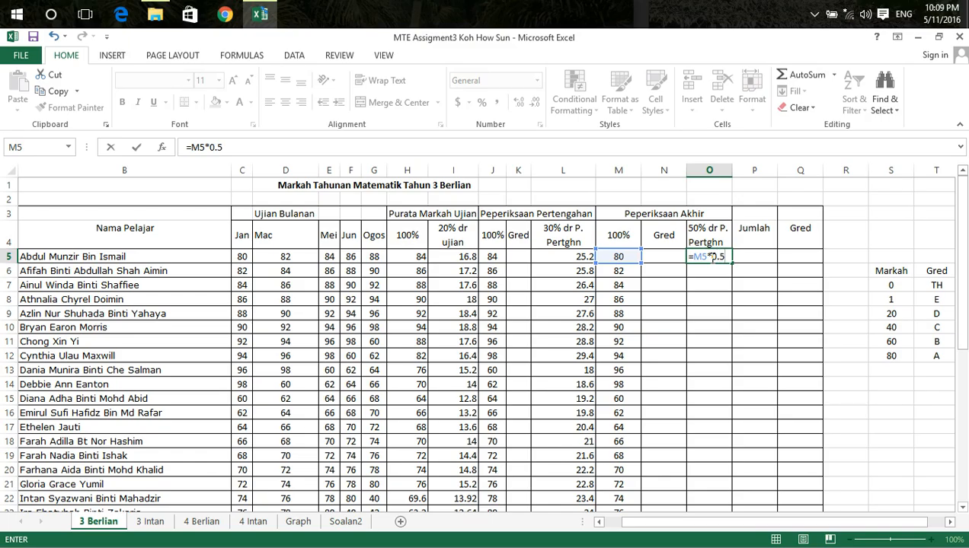
key("Return")
left_click(710, 258)
double_click(732, 264)
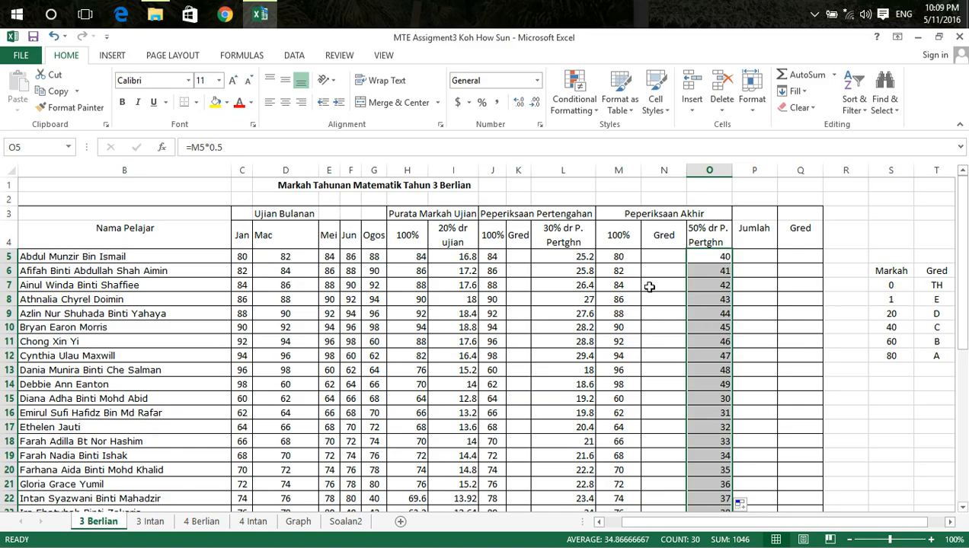
Total the weighted marks with =SUM(I5,L5,O5) in P5 and copy the formula down the Jumlah column for all students
left_click(755, 258)
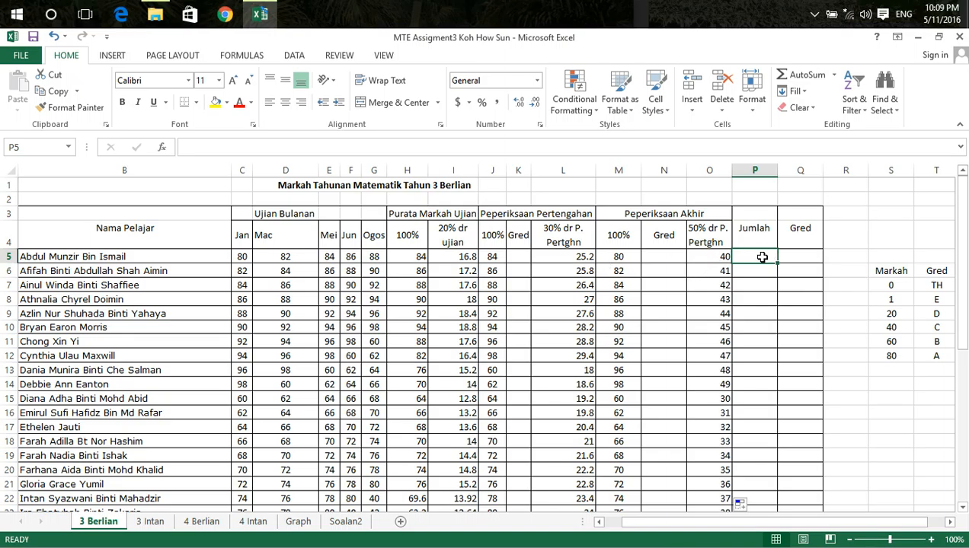
type("=SUM")
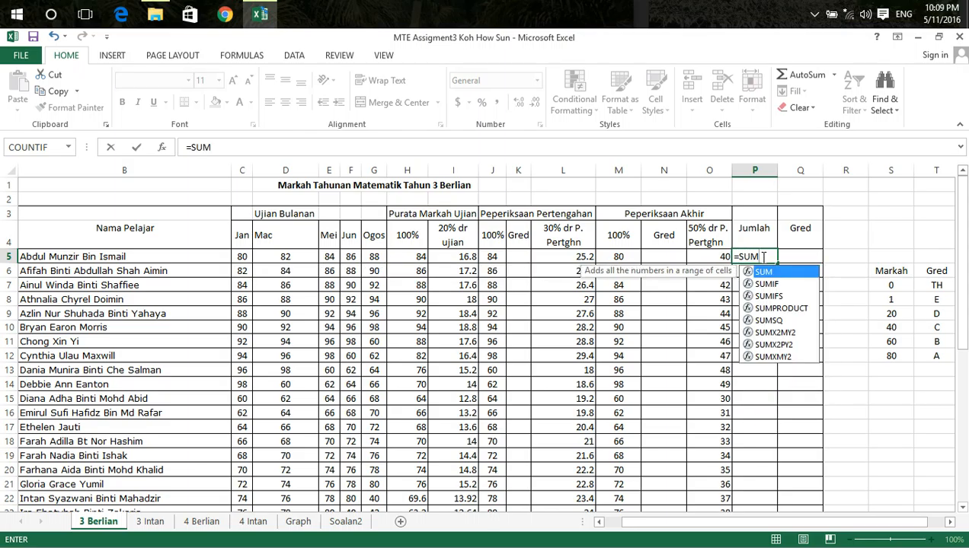
type("(")
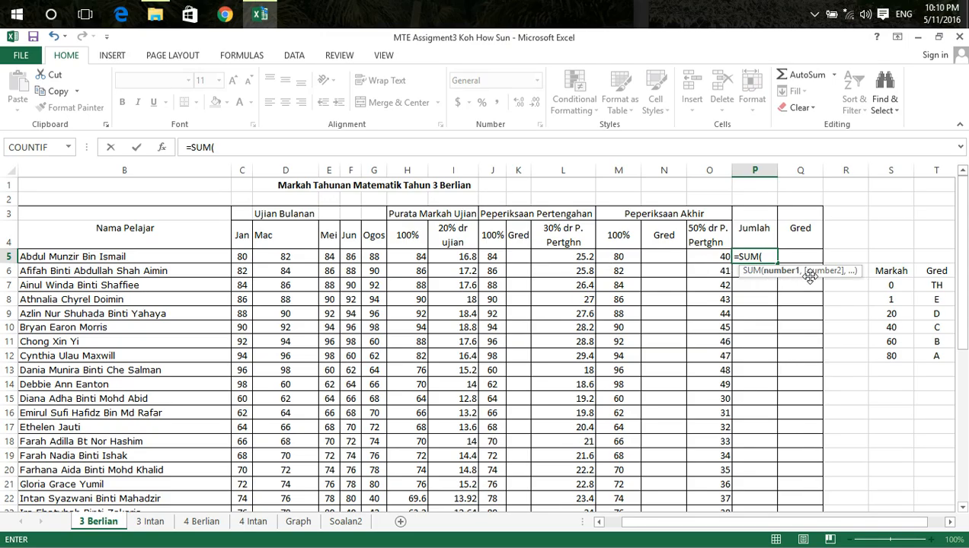
left_click(462, 258)
type(",")
left_click(564, 257)
type(",")
left_click(707, 259)
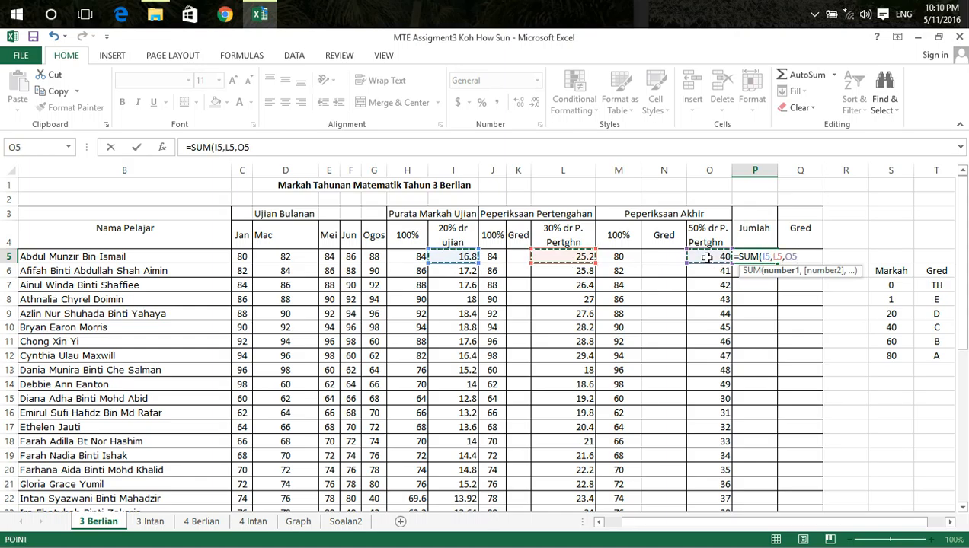
type(")")
key("Return")
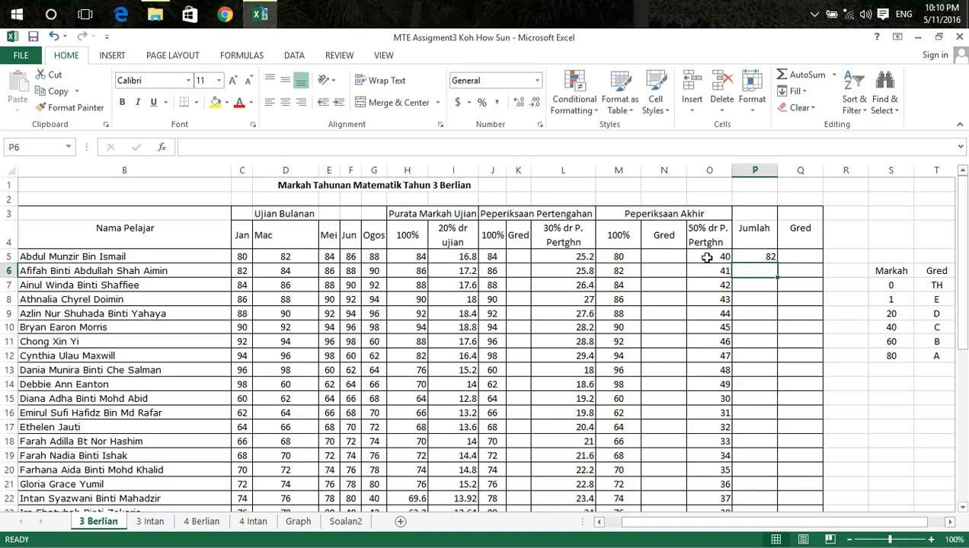
left_click(769, 257)
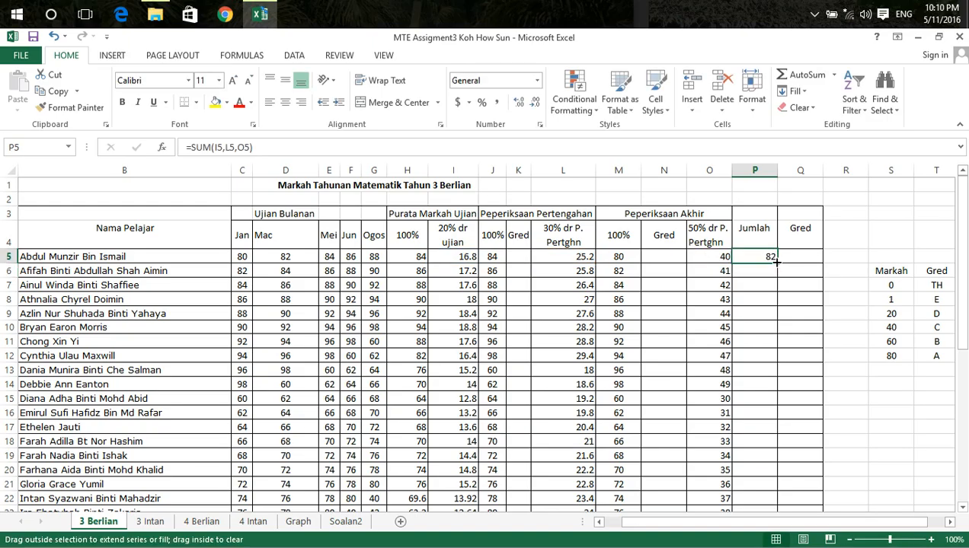
double_click(777, 264)
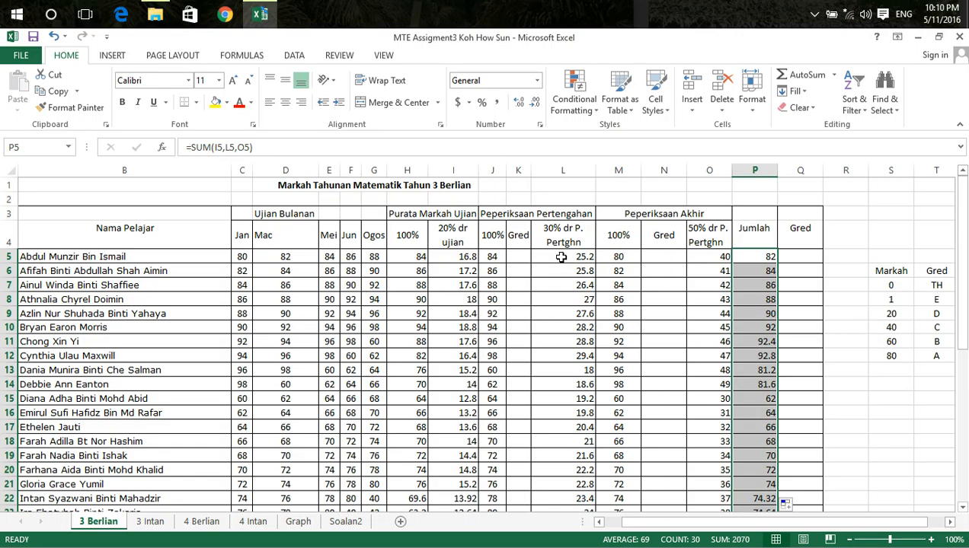
Insert a VLOOKUP in K5 that looks up J5 in the grade table S6:T12 and returns column 2
left_click(523, 256)
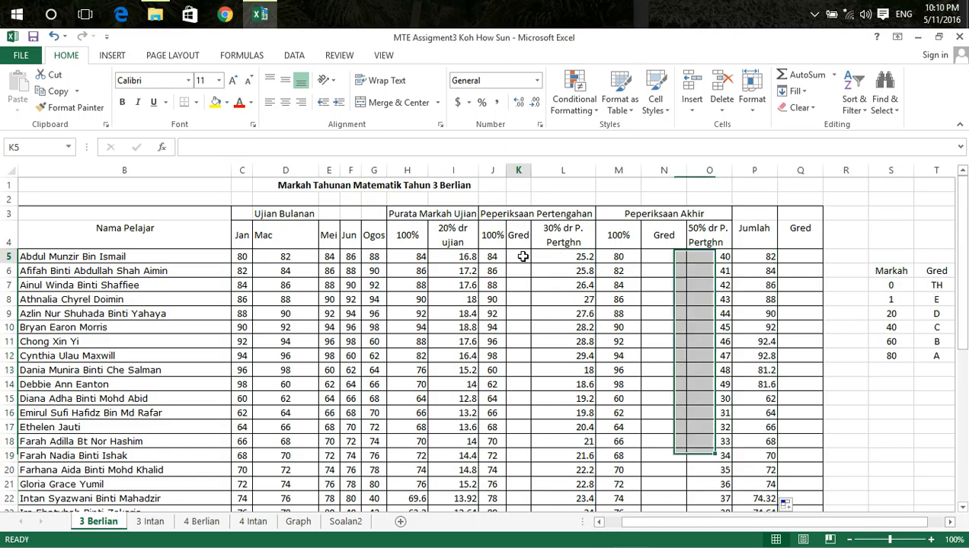
left_click(162, 148)
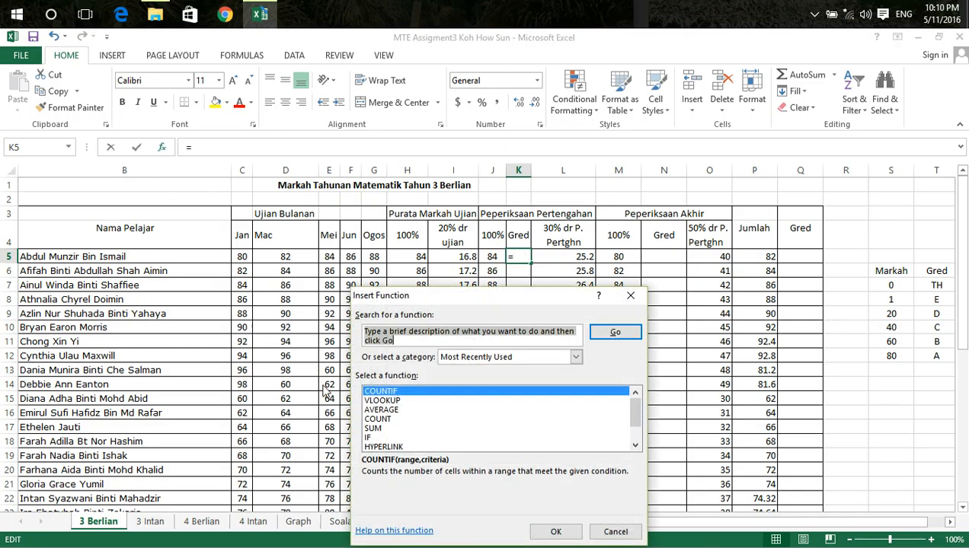
left_click(383, 401)
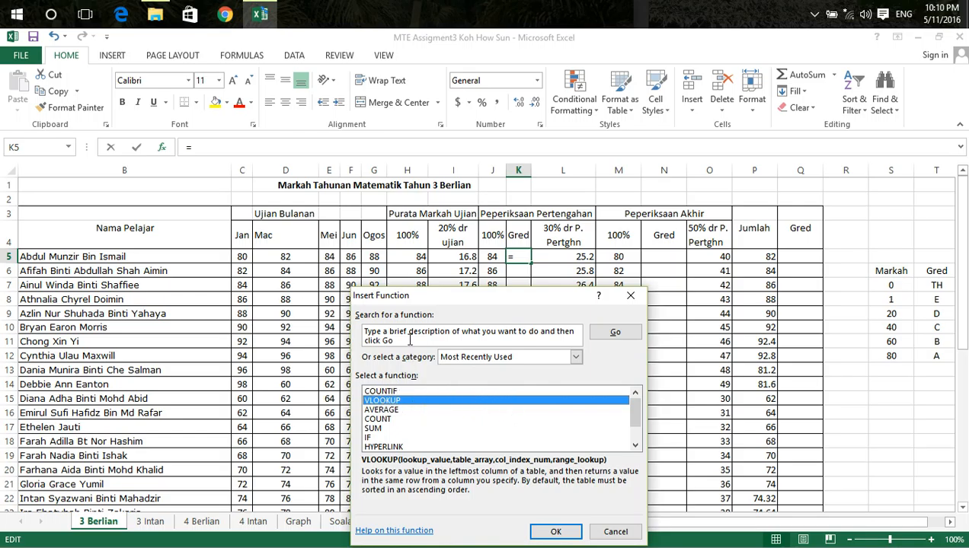
left_click(556, 532)
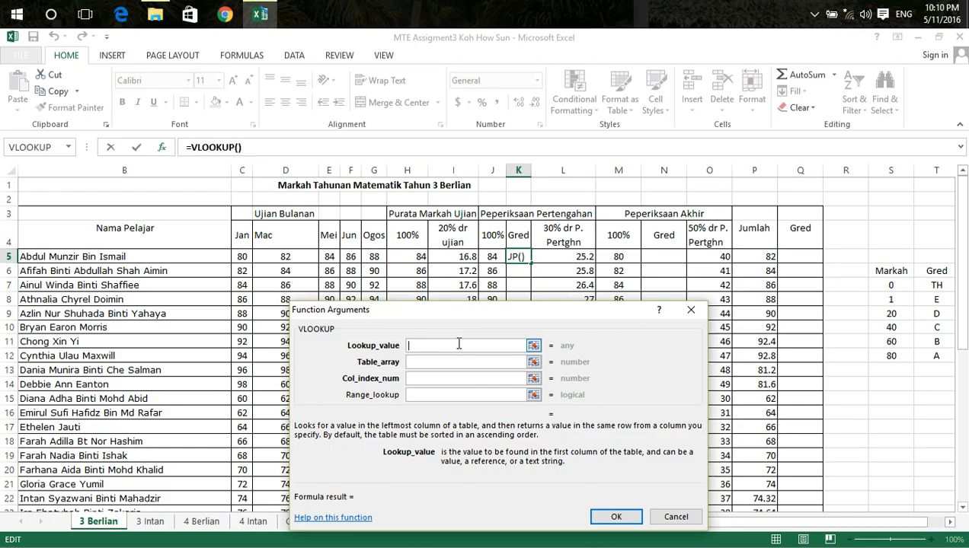
left_click(493, 257)
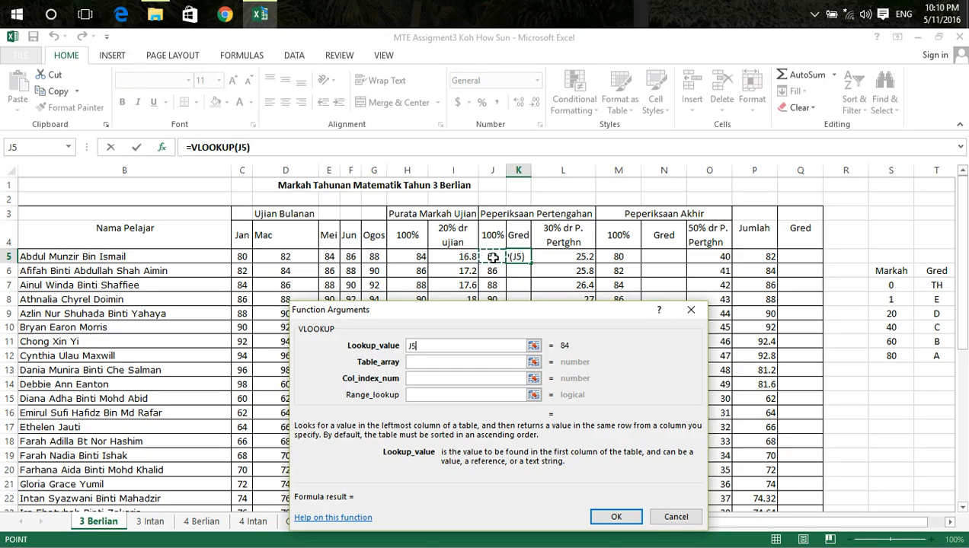
left_click(417, 362)
left_click(416, 363)
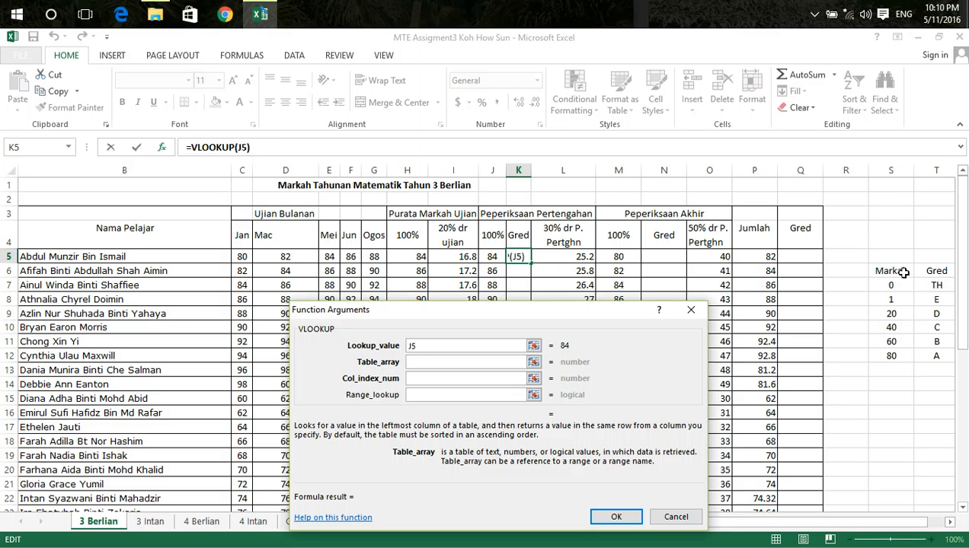
left_click_drag(889, 270, 939, 357)
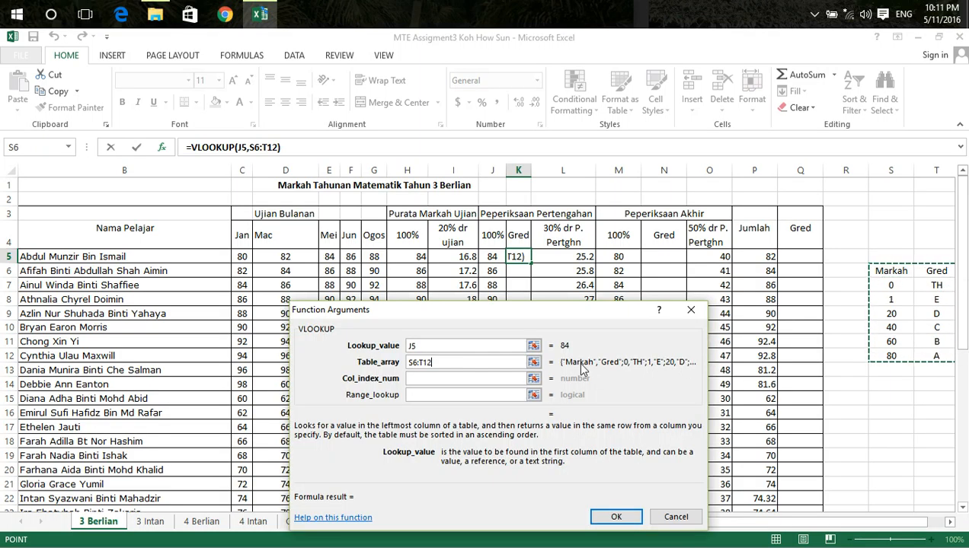
left_click(427, 382)
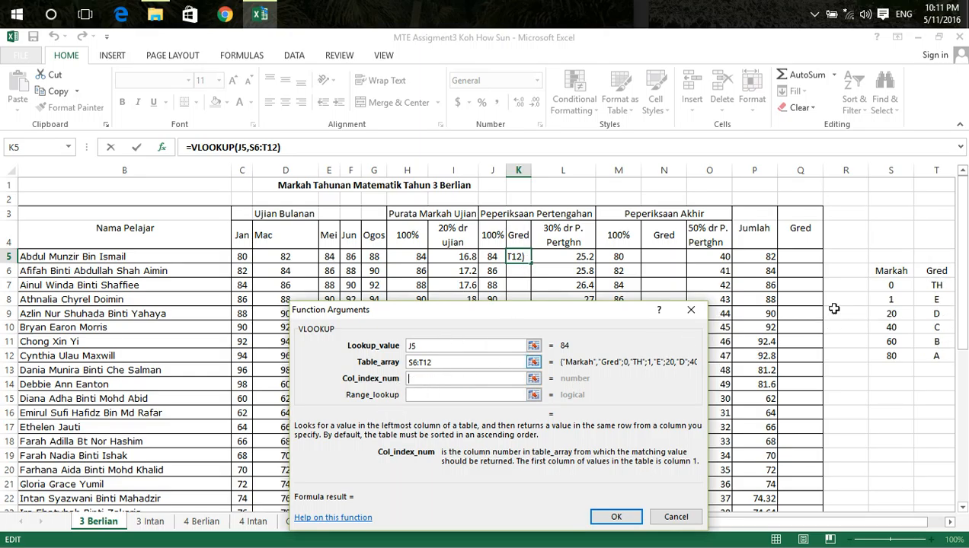
type("2")
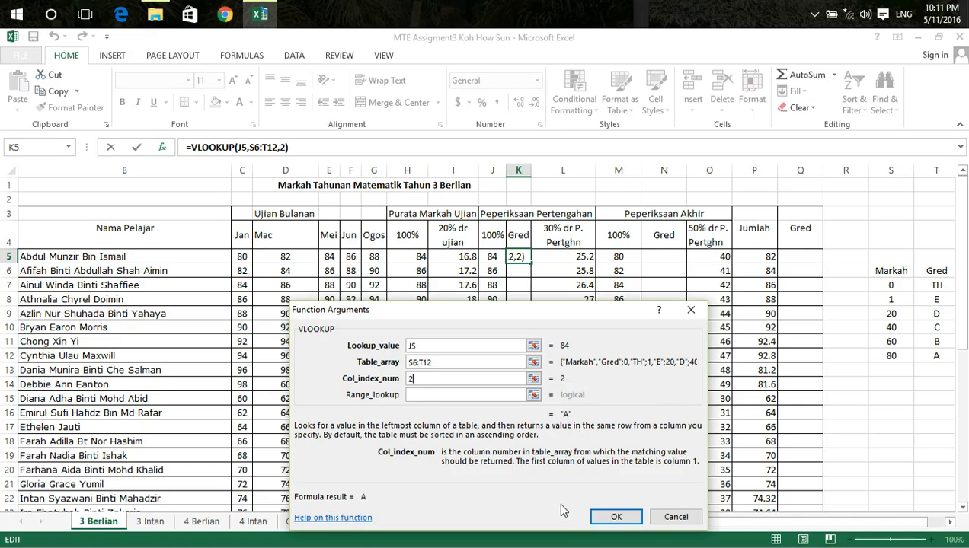
left_click(613, 517)
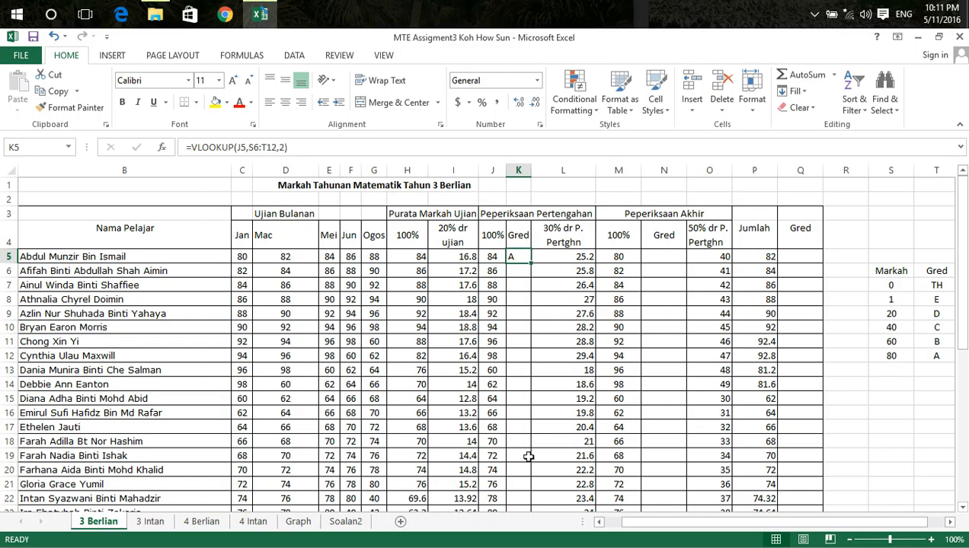
Make the table range in K5's formula absolute as $S$6:$T$12 and copy the formula down the mid-year Gred column for all students
scroll(533, 434, "down", 2)
scroll(648, 339, "up", 2)
left_click(250, 148)
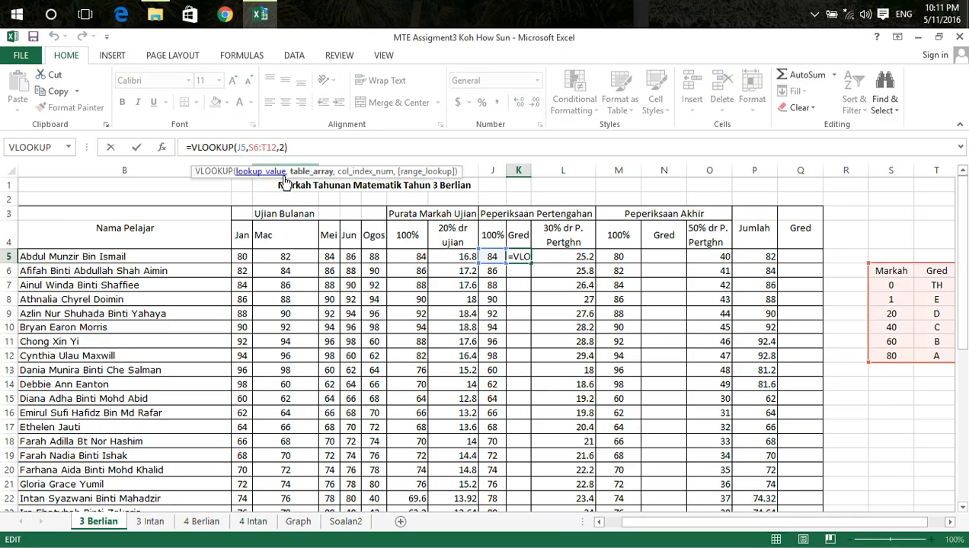
key("F4")
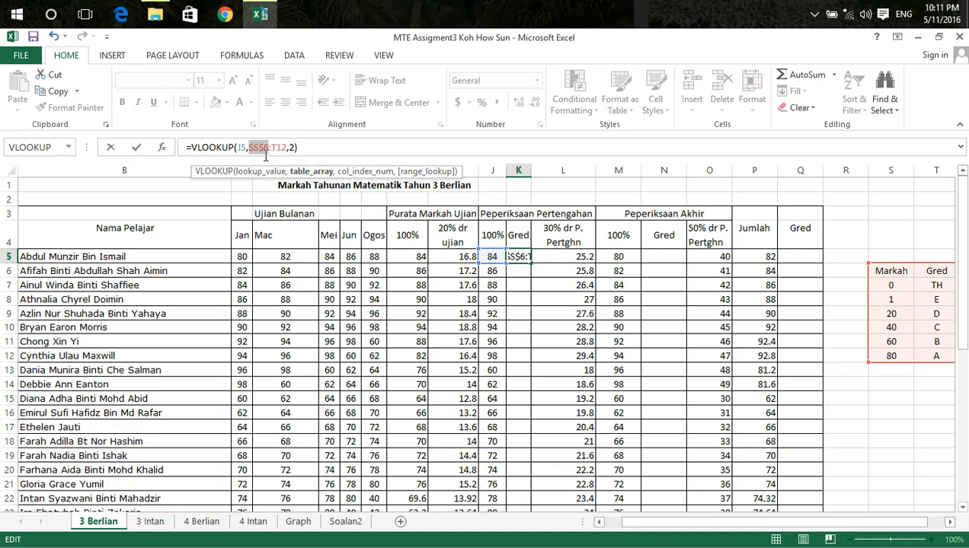
left_click(271, 148)
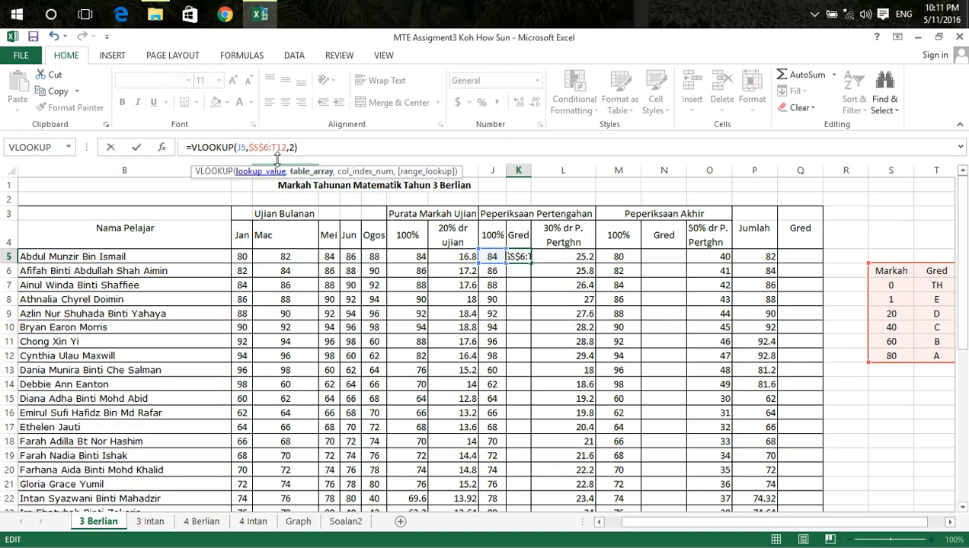
key("F4")
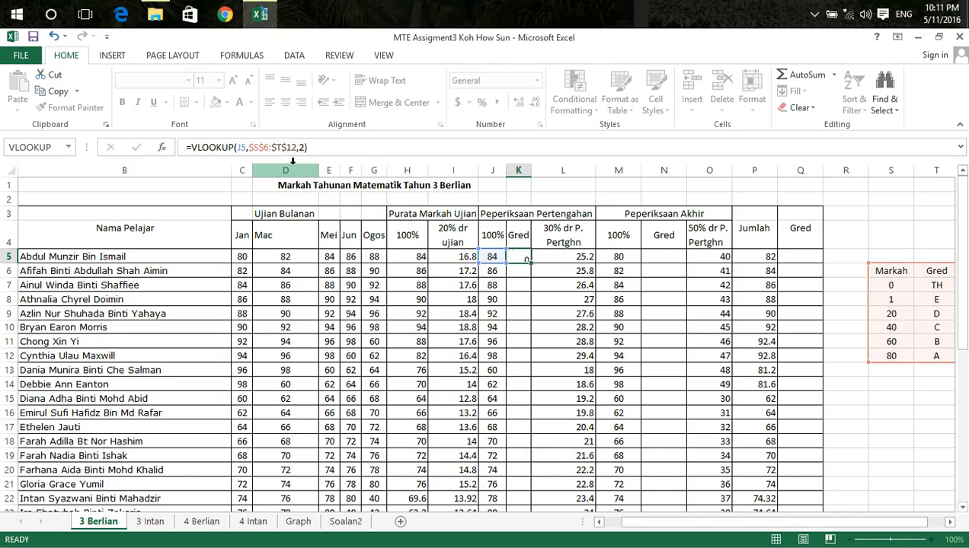
key("Return")
left_click(527, 261)
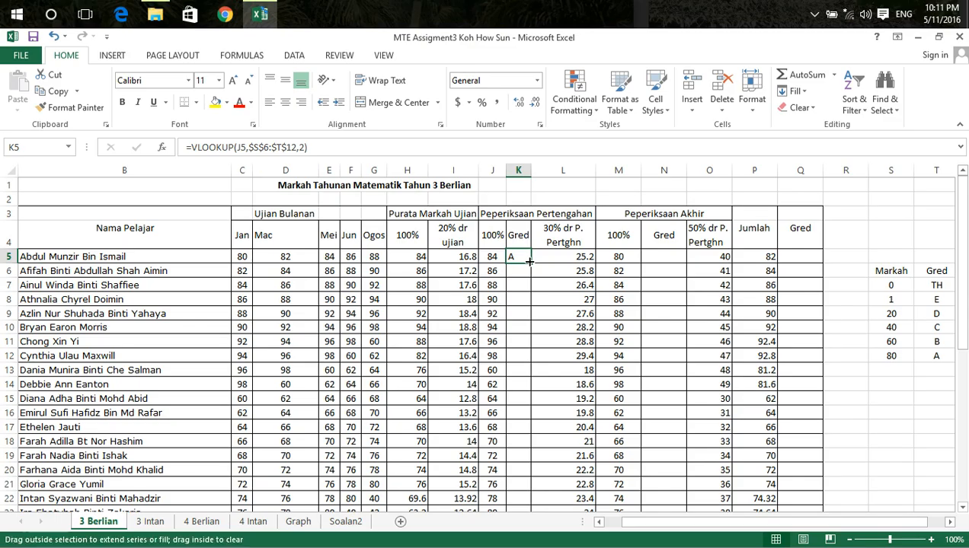
double_click(530, 262)
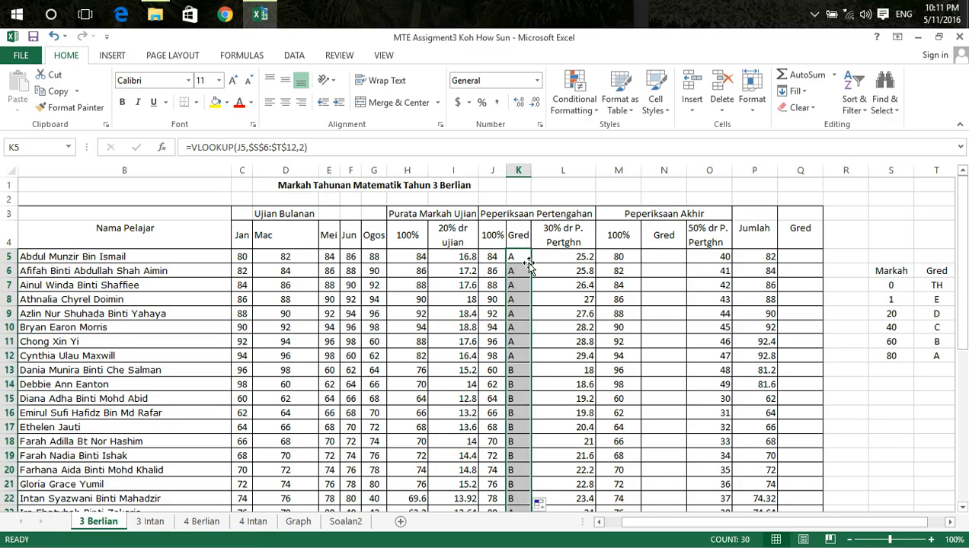
Insert a VLOOKUP in N5 that looks up M5 in the grade table S6:T12 and returns column 2
left_click(659, 258)
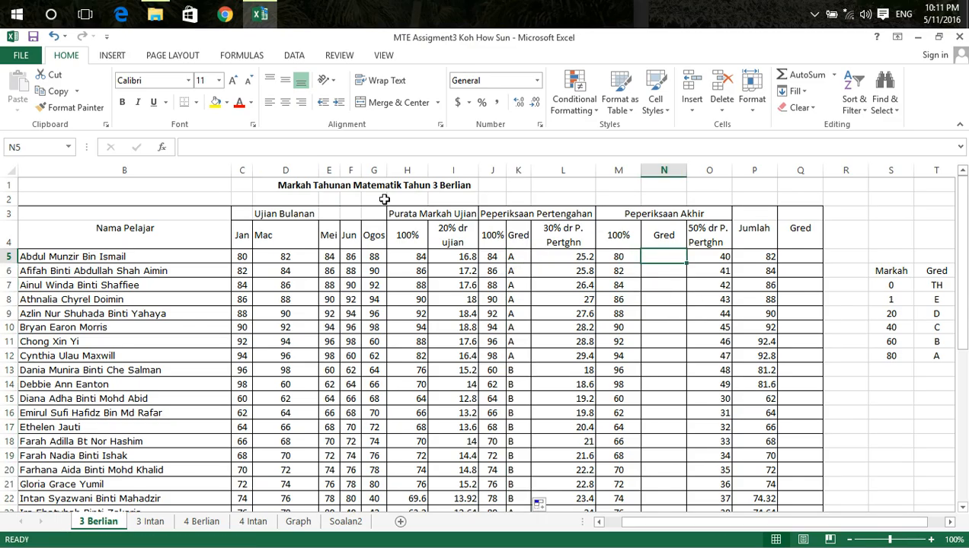
left_click(160, 147)
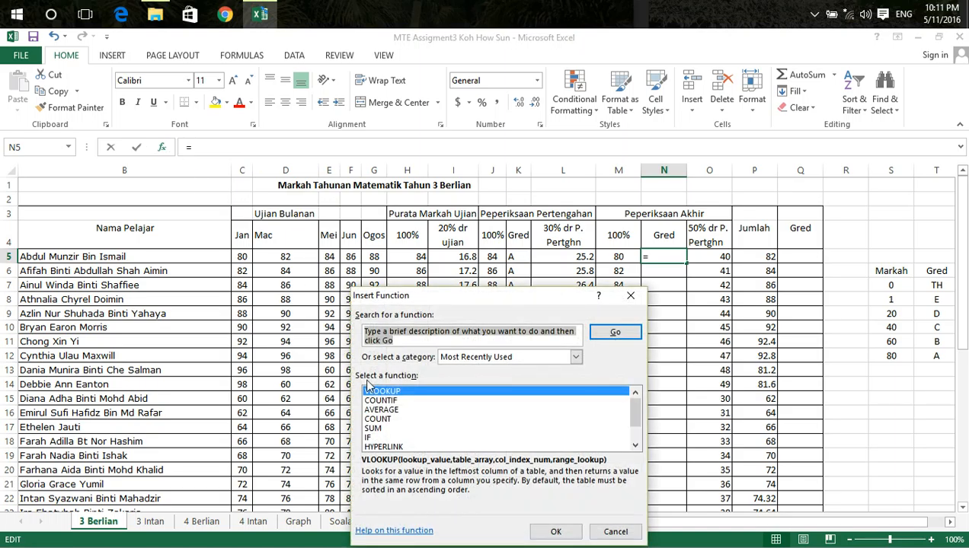
left_click(563, 535)
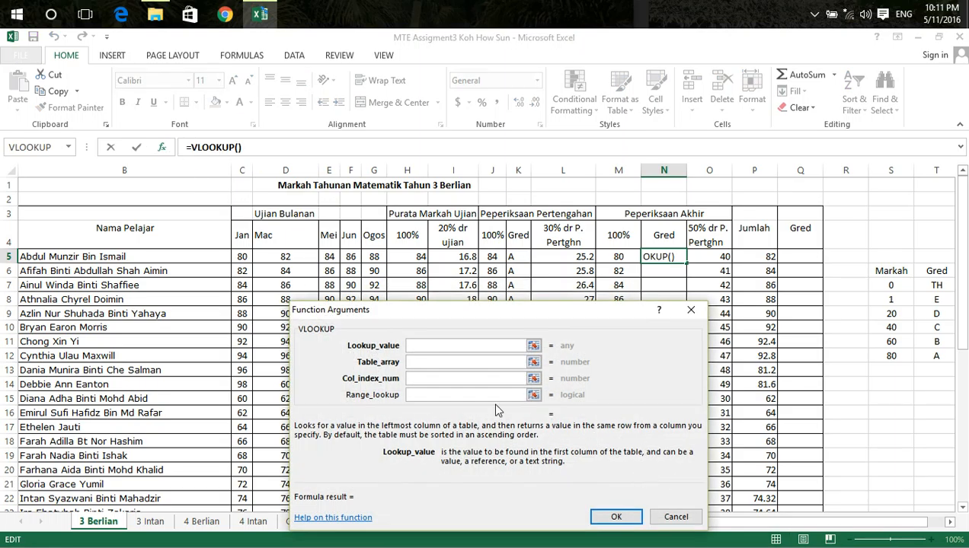
left_click(621, 260)
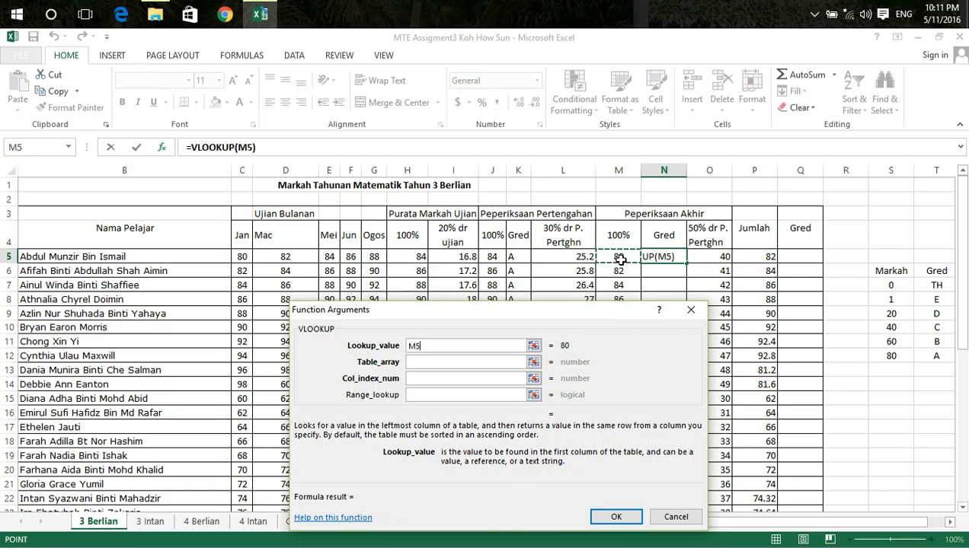
left_click(423, 365)
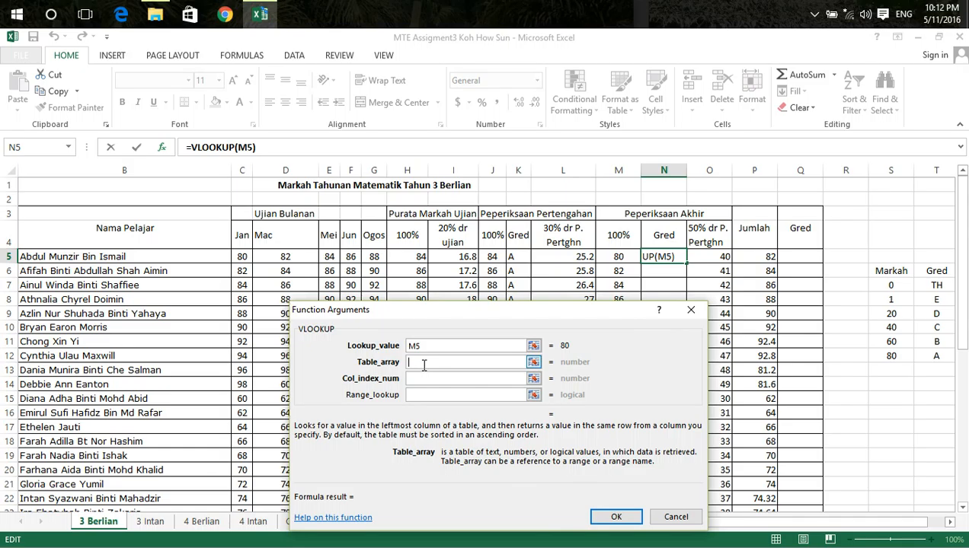
left_click(437, 380)
left_click_drag(891, 271, 944, 356)
left_click(427, 380)
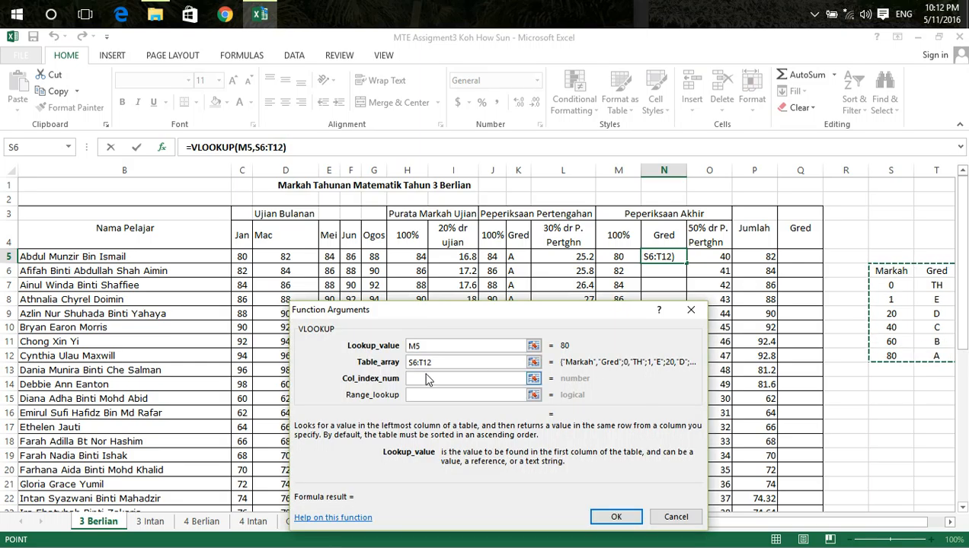
type("2")
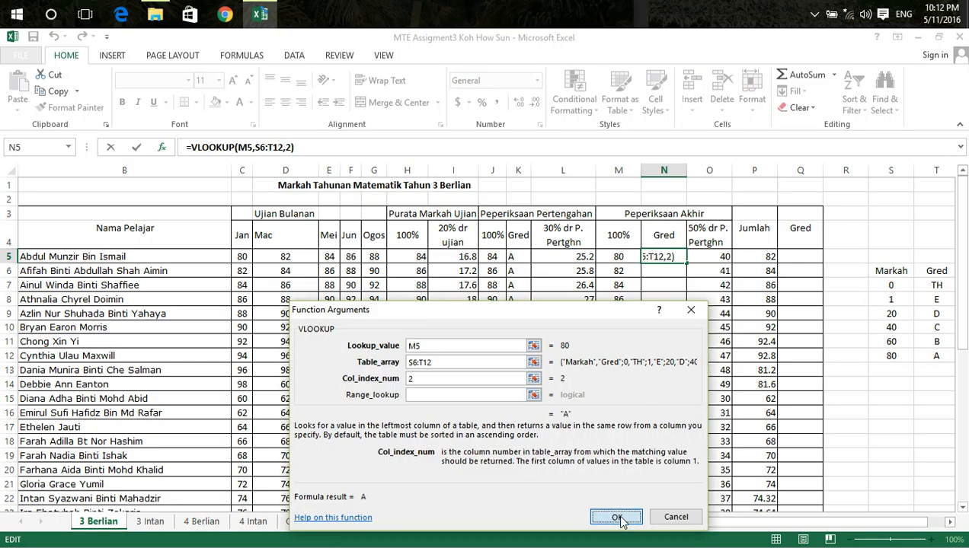
left_click(617, 517)
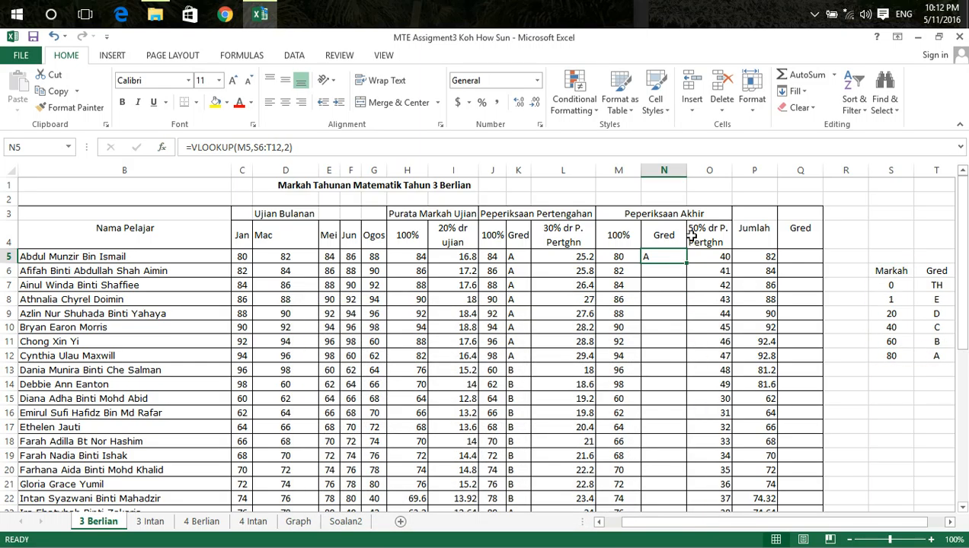
Make the table range in N5's formula absolute as $S$6:$T$12 and copy the formula down the final exam Gred column for all students
left_click(254, 149)
key("F4")
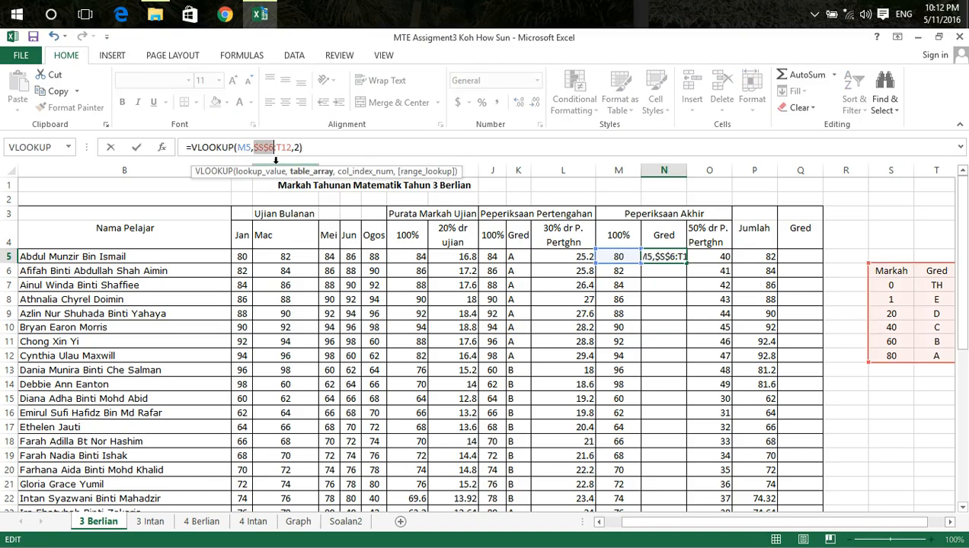
left_click(278, 148)
key("F4")
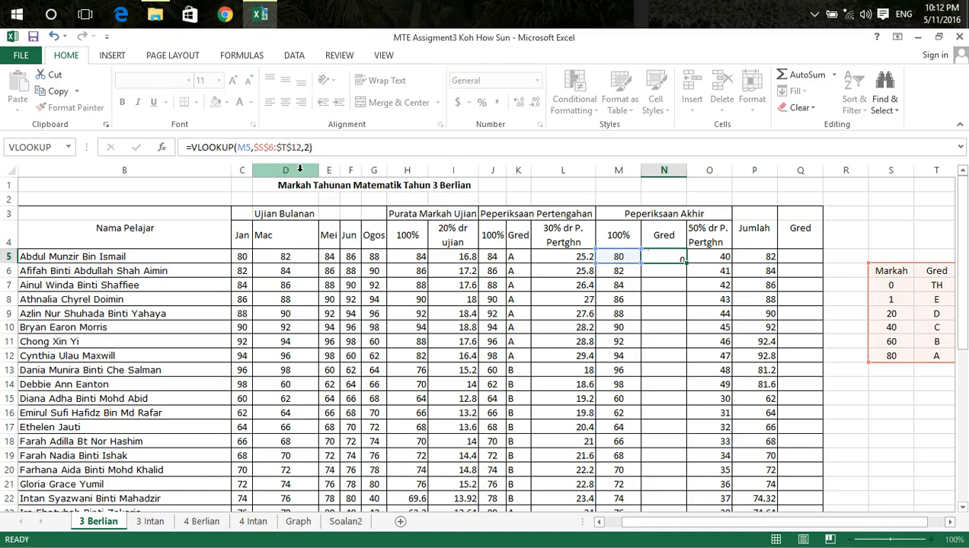
key("Return")
left_click(675, 259)
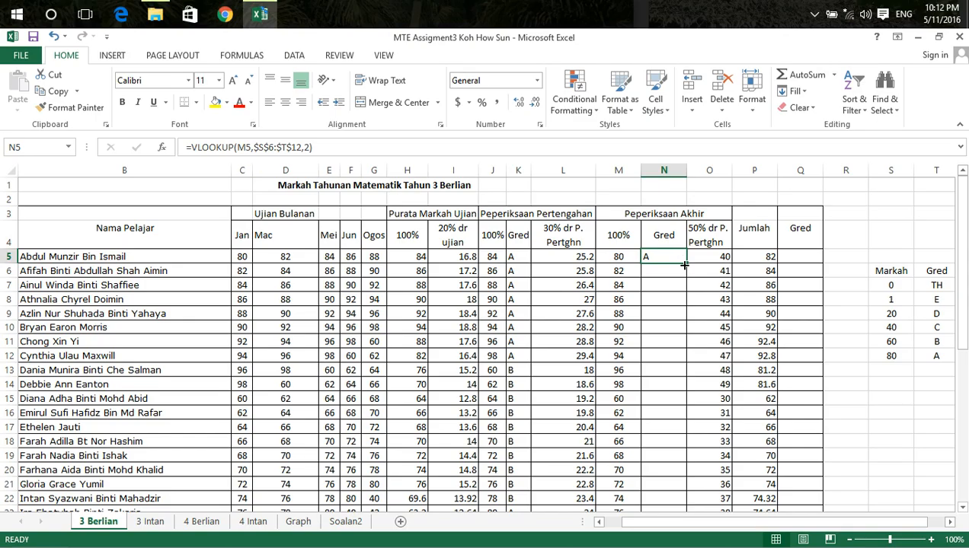
double_click(683, 263)
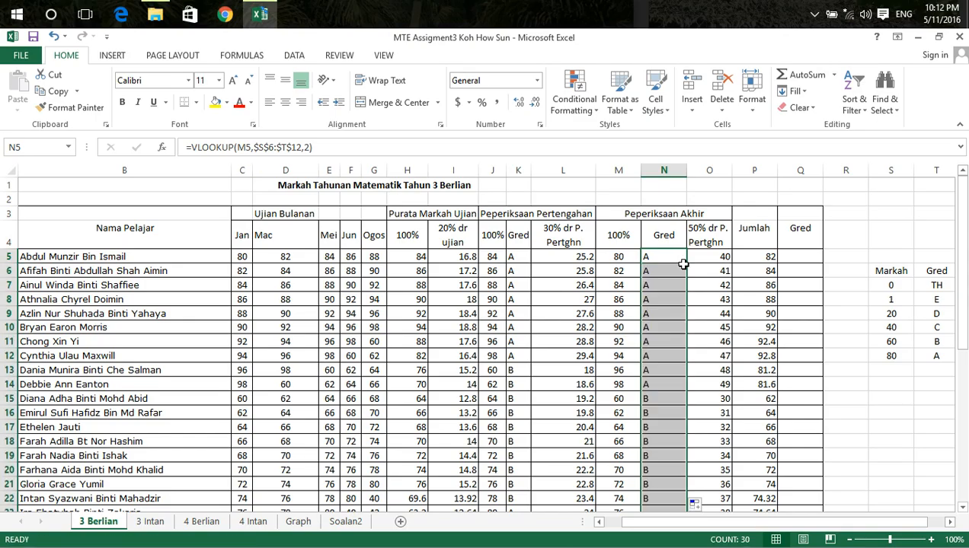
left_click(664, 370)
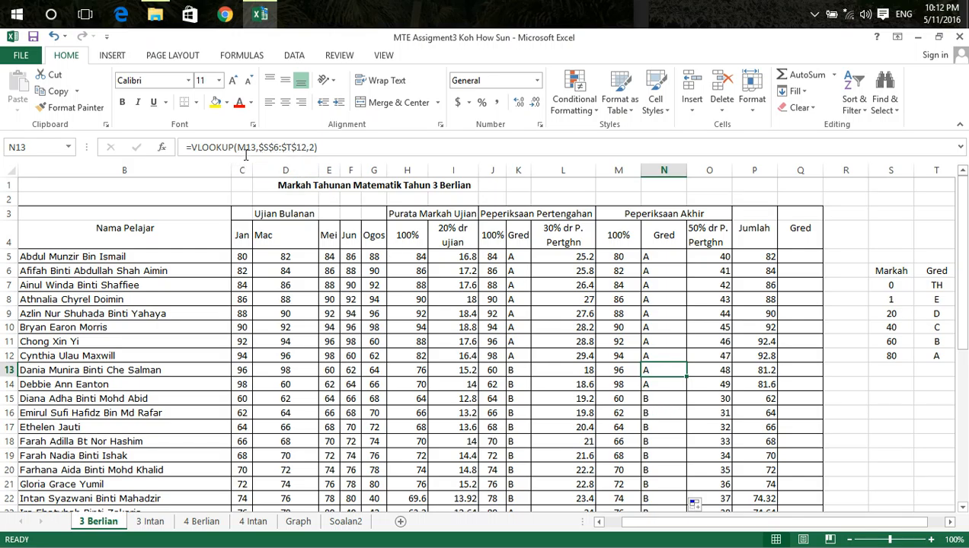
Insert a VLOOKUP in Q5 that looks up the total in P5 in the grade table S6:T12 and returns column 2
left_click(797, 258)
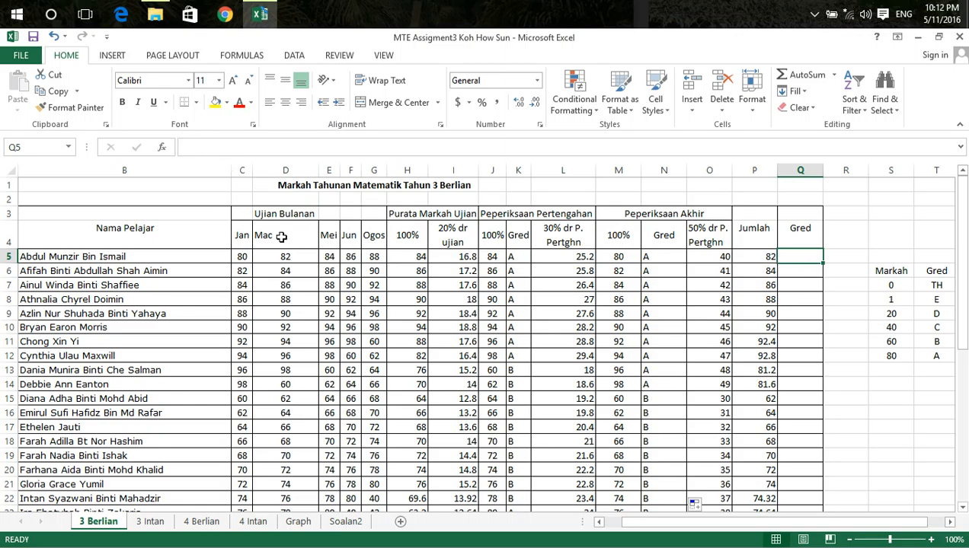
left_click(161, 147)
left_click(557, 532)
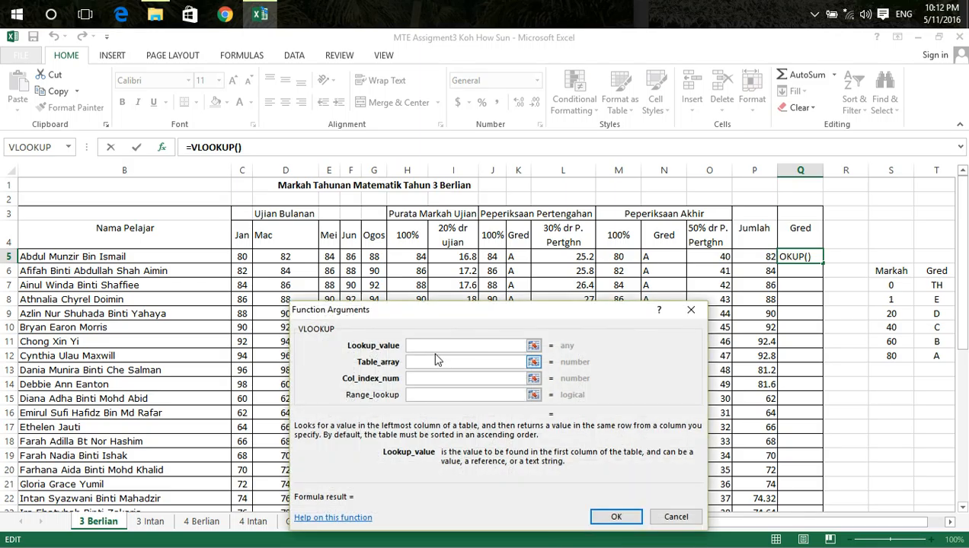
left_click(761, 257)
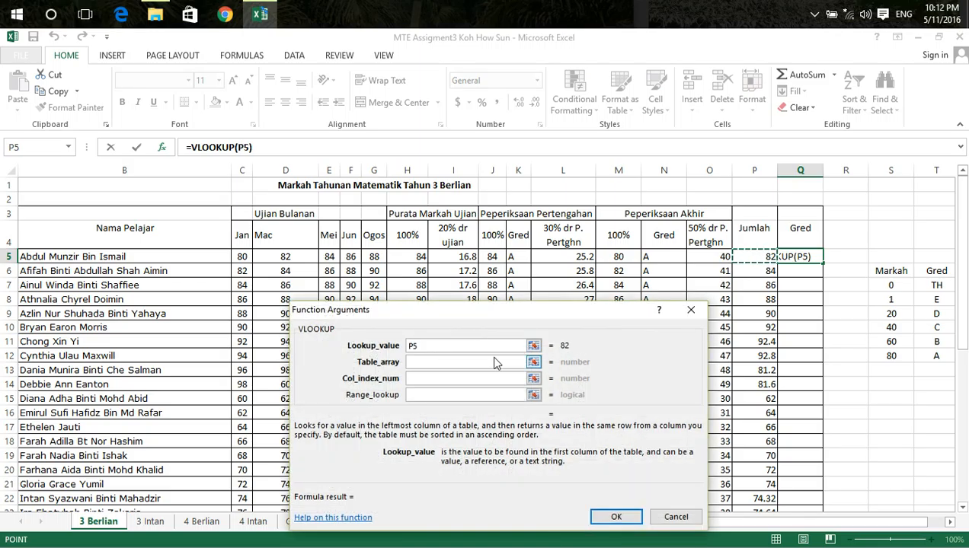
left_click(415, 362)
left_click_drag(876, 270, 940, 355)
left_click(447, 378)
type("2")
left_click(616, 516)
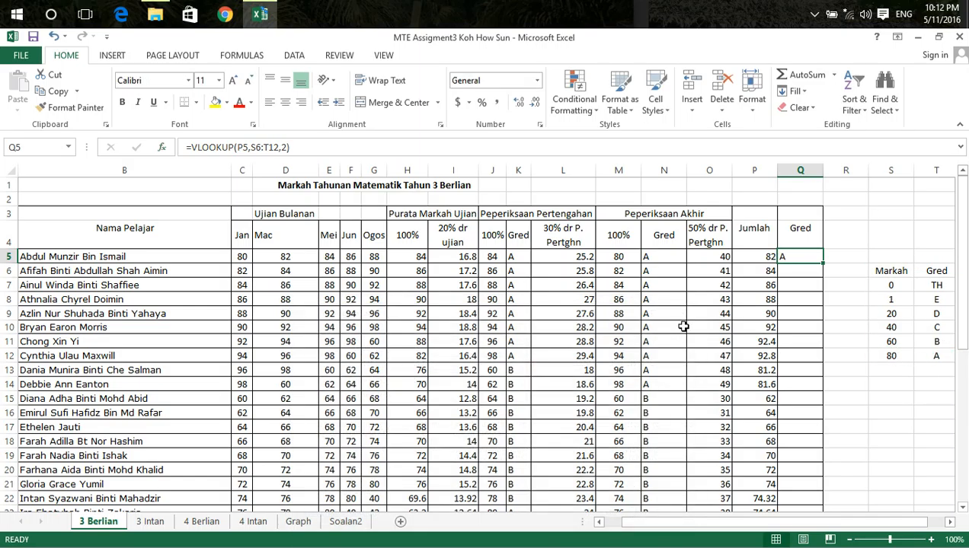
Make the table range in Q5's formula absolute as $S$6:$T$12 and copy the formula down the overall Gred column for all students
left_click(252, 148)
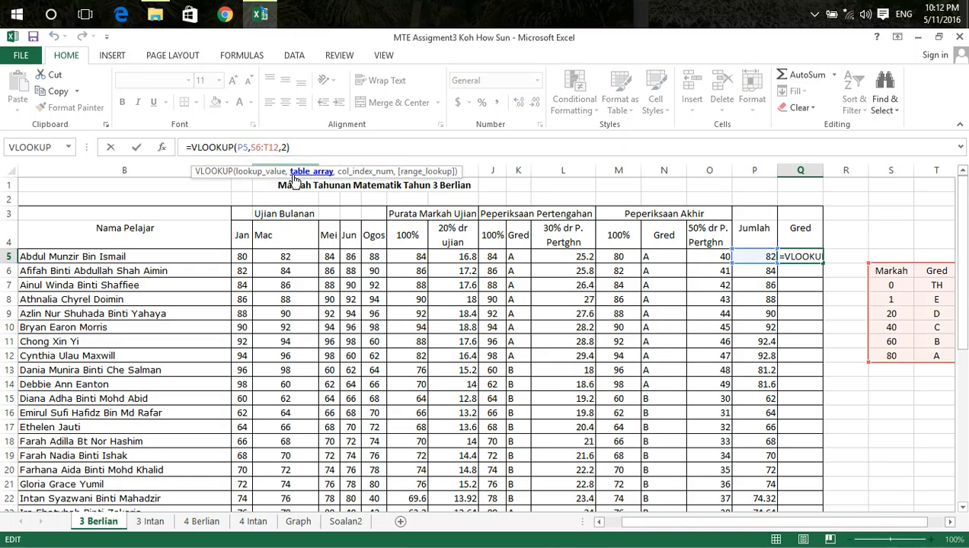
key("F4")
left_click(273, 147)
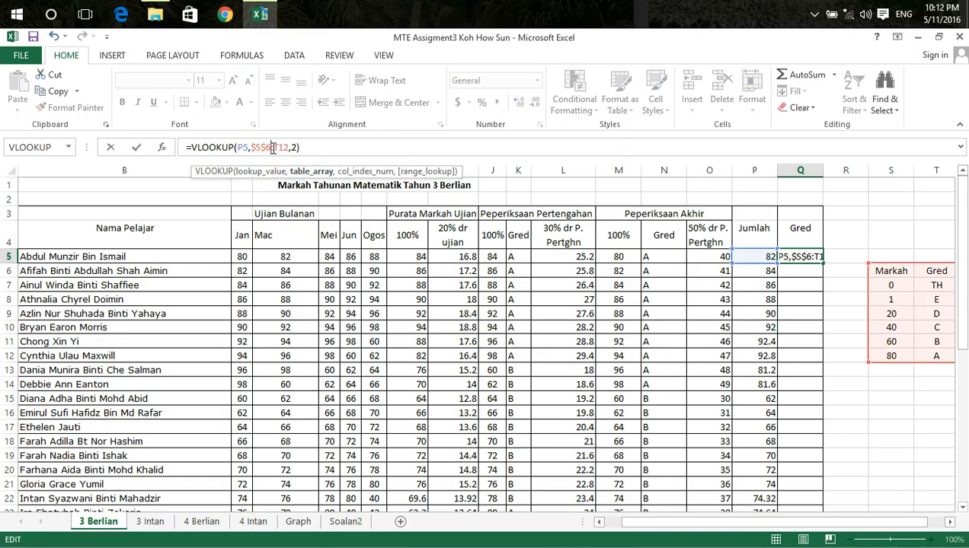
key("F4")
key("Return")
left_click(786, 258)
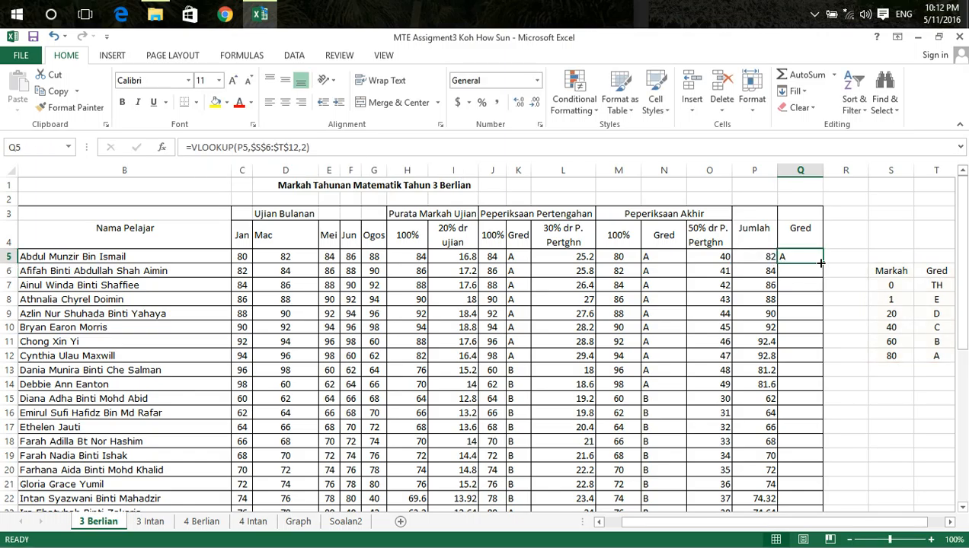
double_click(821, 264)
scroll(722, 376, "down", 5)
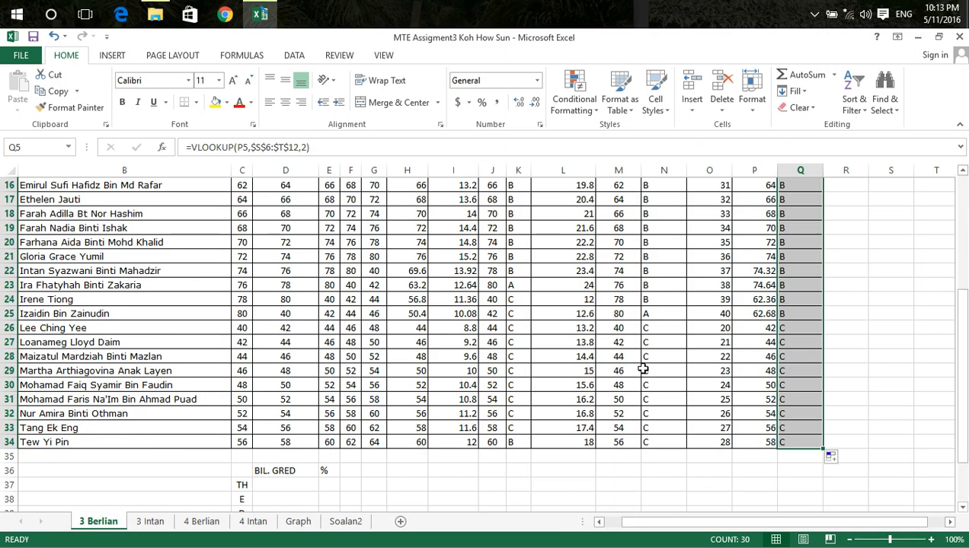
scroll(479, 323, "up", 5)
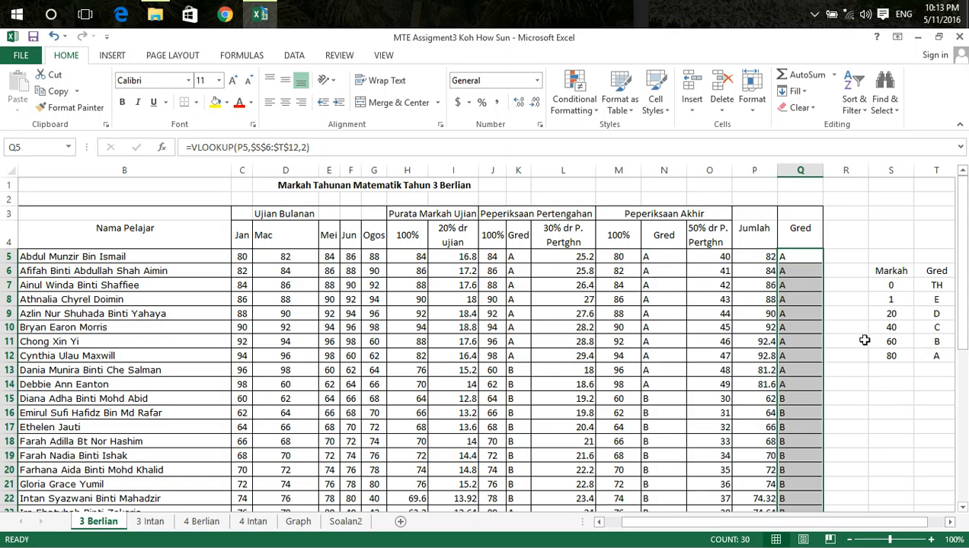
scroll(796, 329, "down", 3)
scroll(799, 330, "down", 1)
scroll(811, 387, "up", 2)
scroll(812, 397, "up", 2)
left_click(801, 309)
Insert a COUNTIF in D37 that counts the grade "TH" in the range Q5:Q34
scroll(804, 309, "down", 3)
scroll(803, 309, "down", 6)
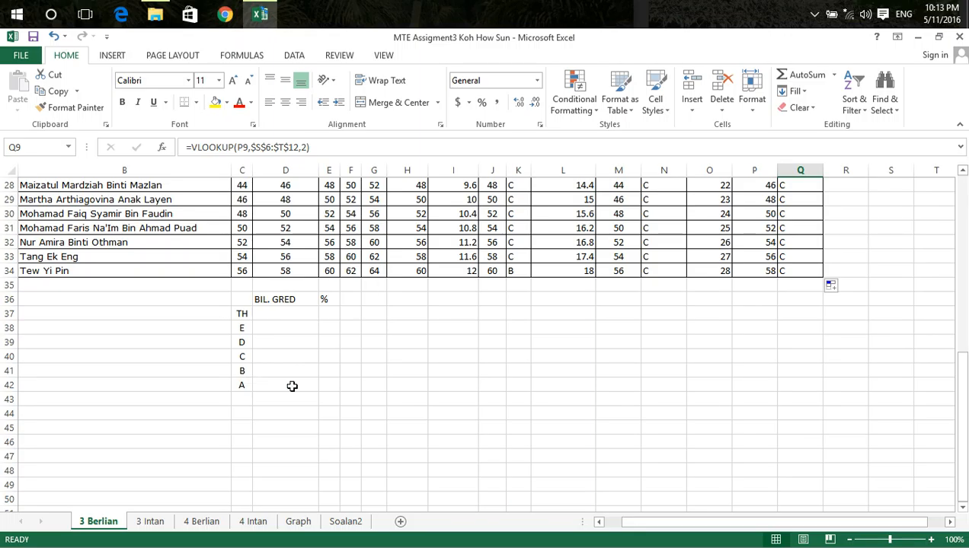
left_click(290, 312)
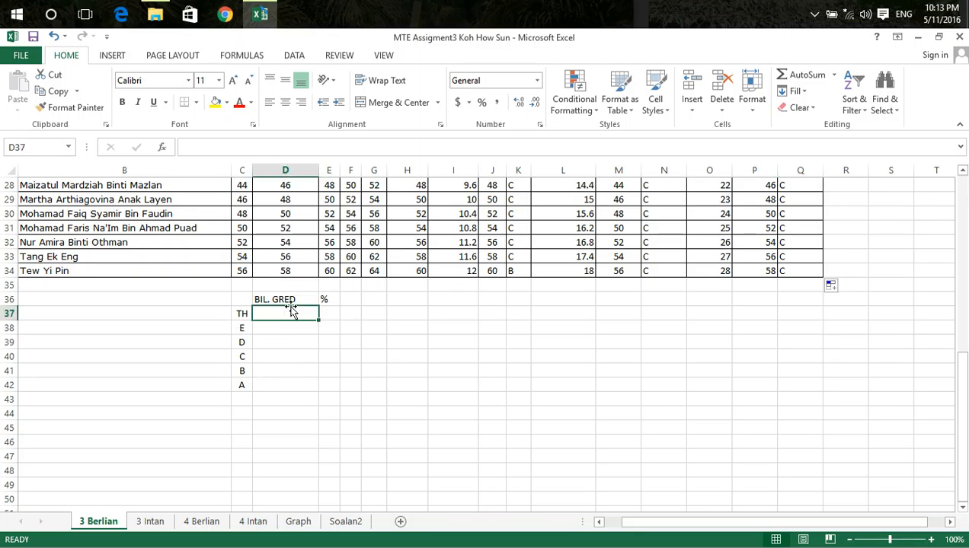
left_click(161, 150)
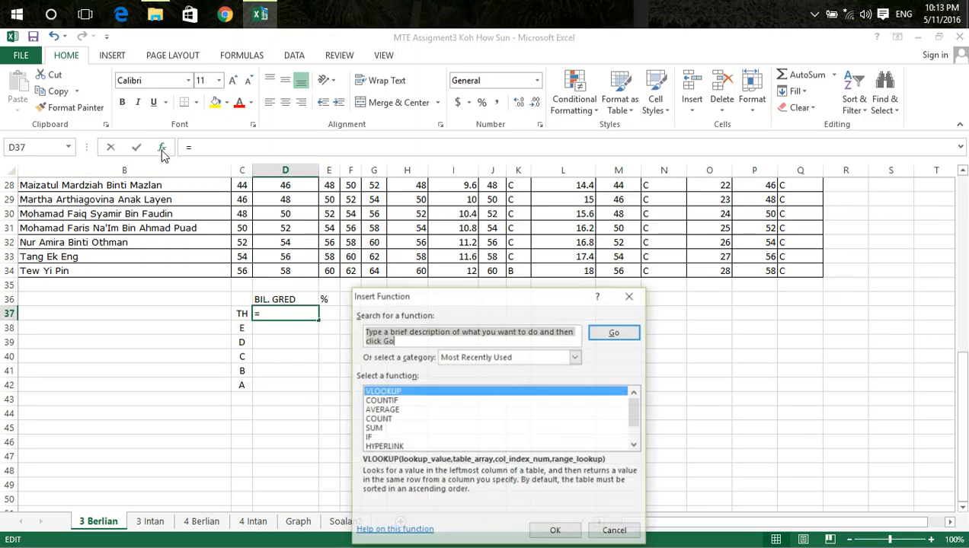
left_click(385, 400)
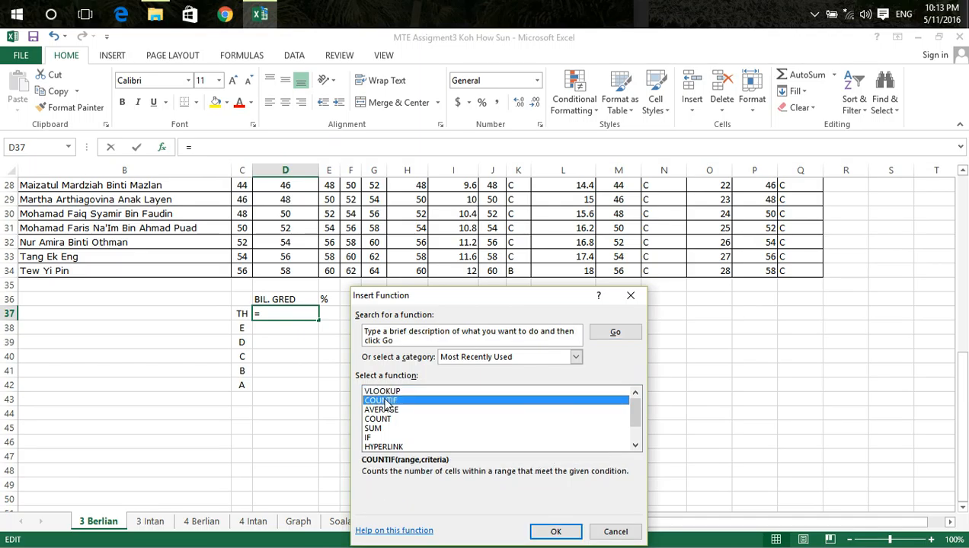
left_click(552, 532)
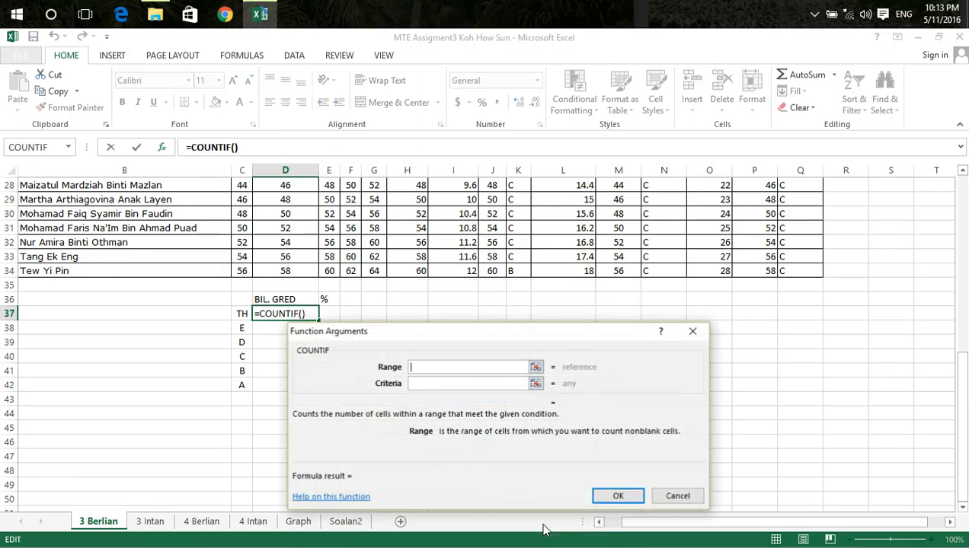
scroll(760, 311, "up", 9)
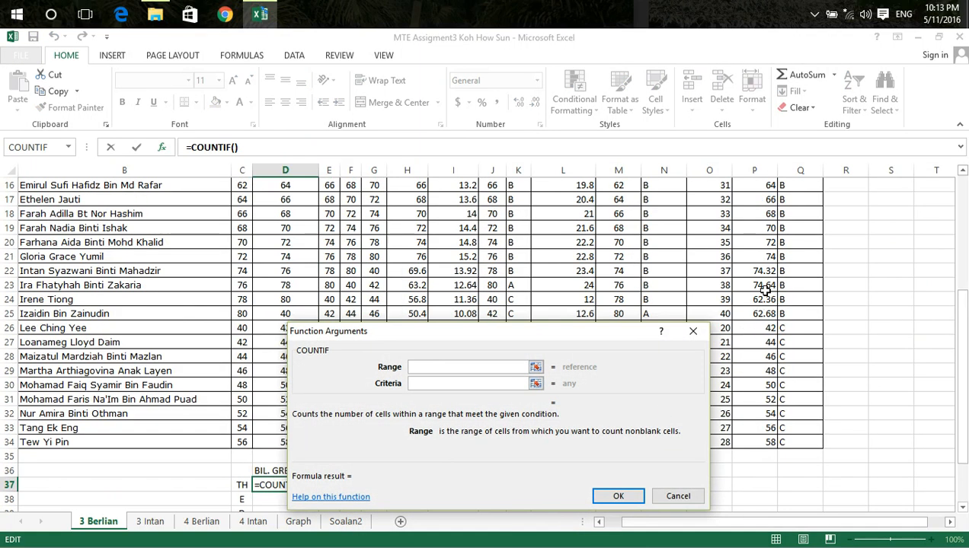
left_click_drag(784, 258, 798, 481)
left_click(430, 386)
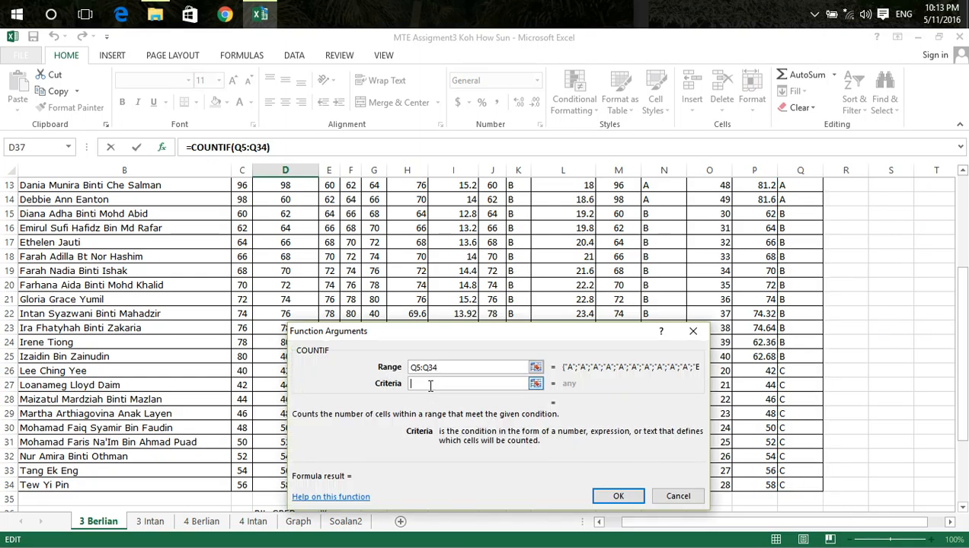
type("TH")
left_click(618, 495)
scroll(419, 434, "down", 3)
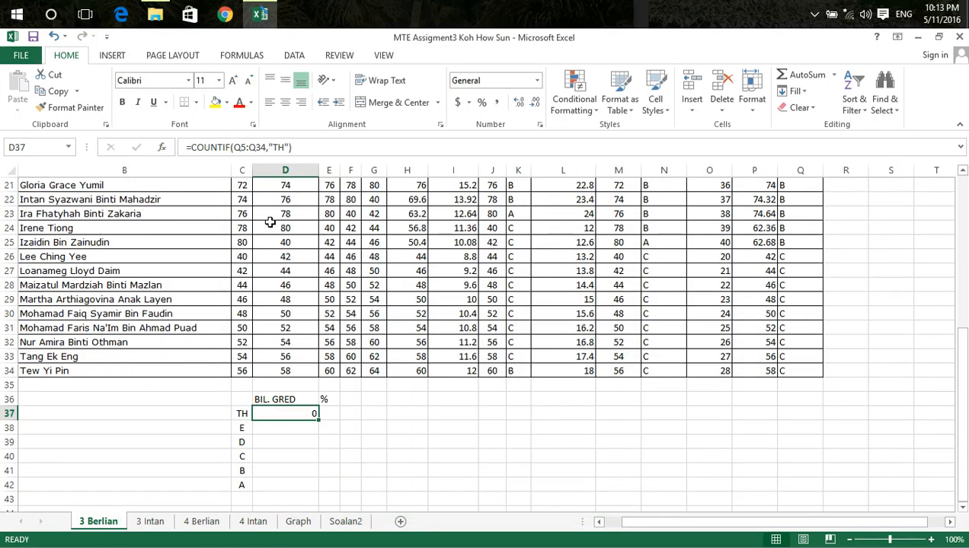
Make the counted range in D37's COUNTIF formula absolute as $Q$5:$Q$34
scroll(815, 293, "up", 5)
scroll(789, 324, "up", 2)
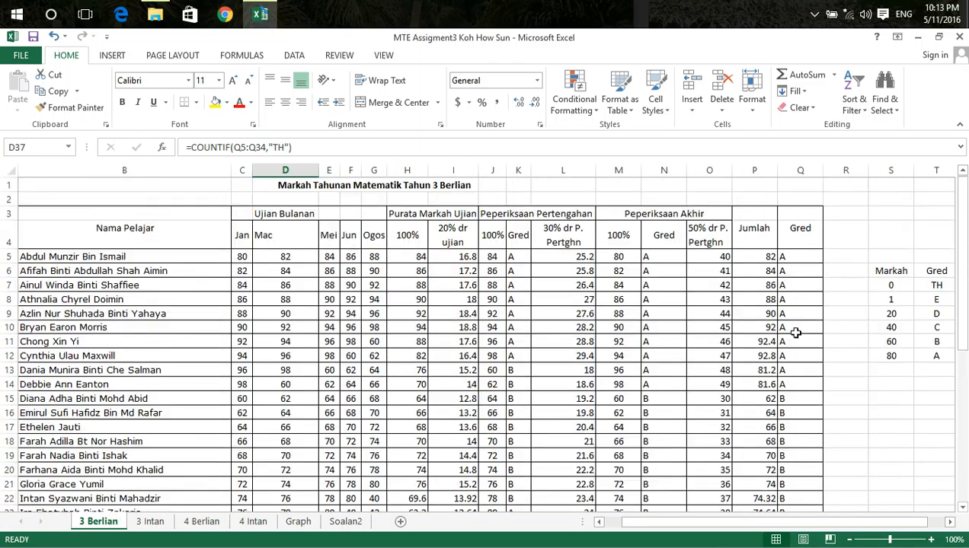
scroll(818, 318, "down", 6)
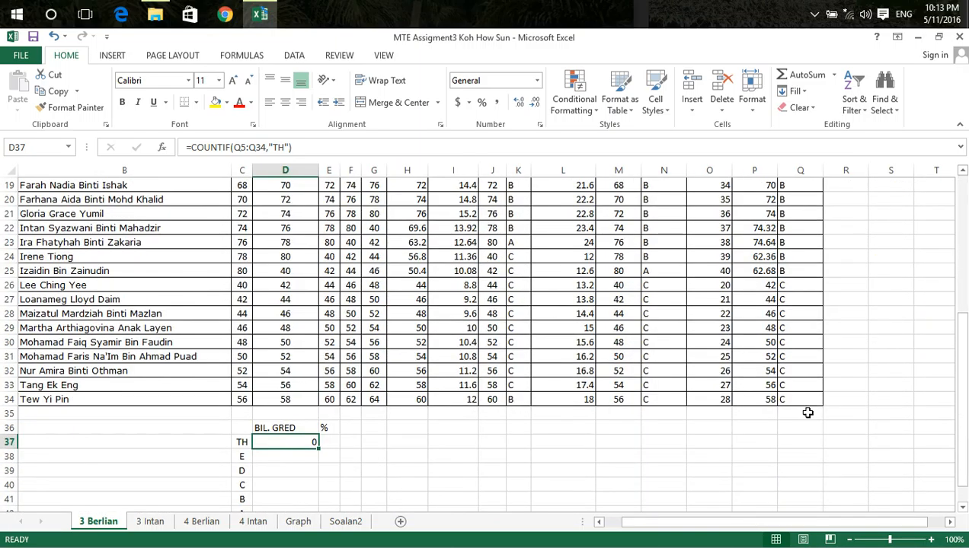
scroll(794, 356, "up", 6)
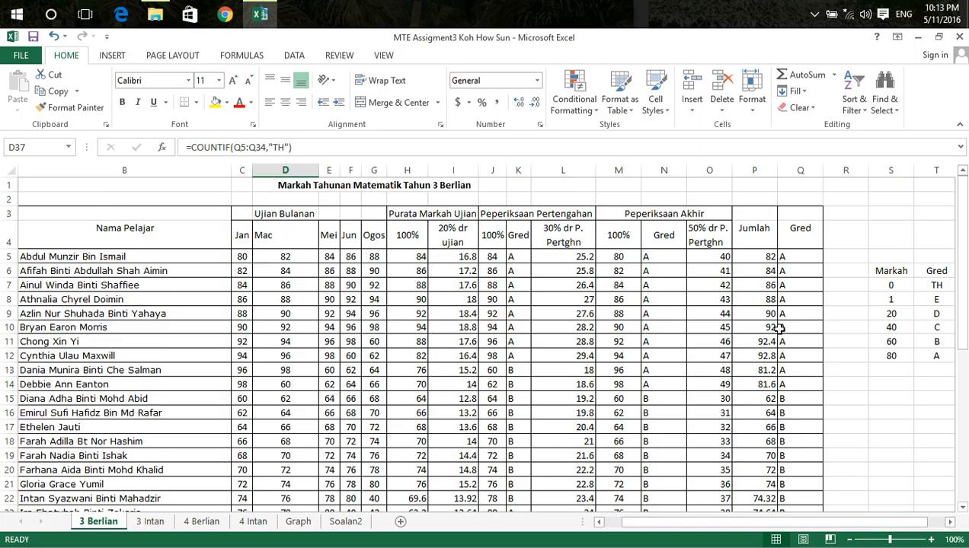
scroll(791, 340, "down", 7)
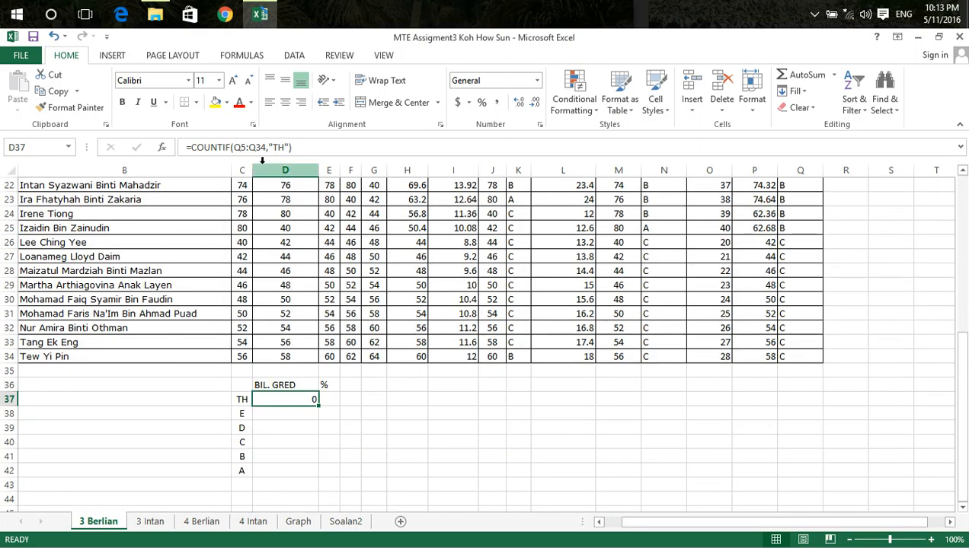
left_click(232, 147)
left_click(236, 152)
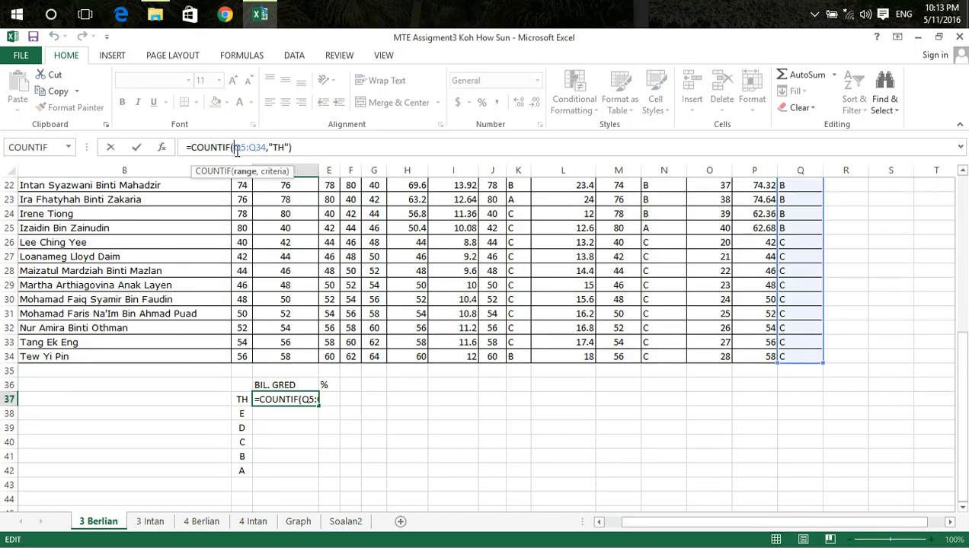
key("F4")
left_click(258, 147)
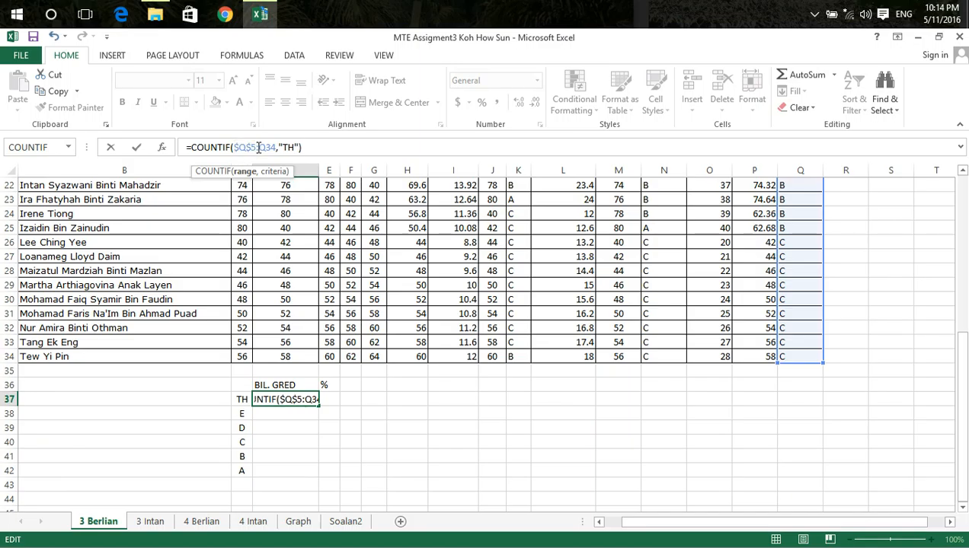
key("F4")
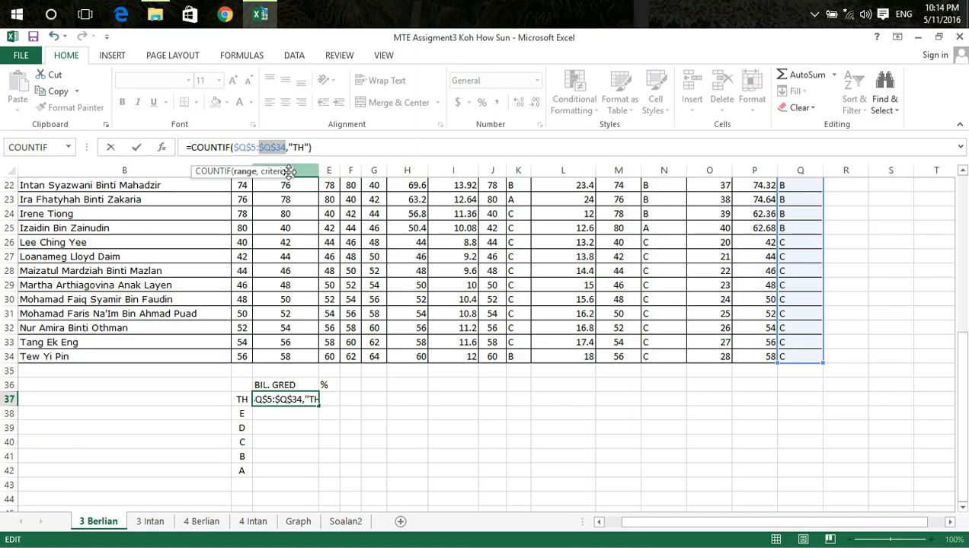
key("Return")
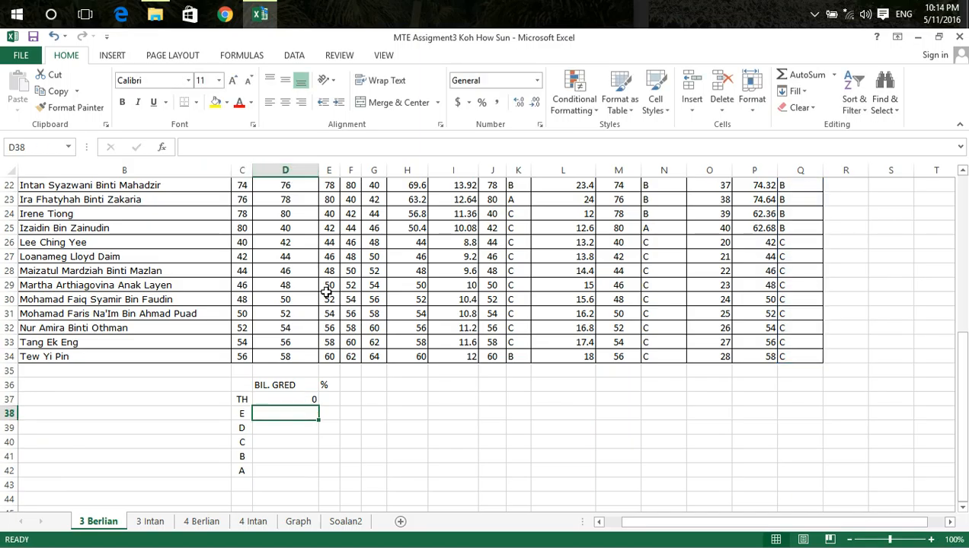
Copy D37's COUNTIF formula down the BIL. GRED column through D42
left_click(304, 398)
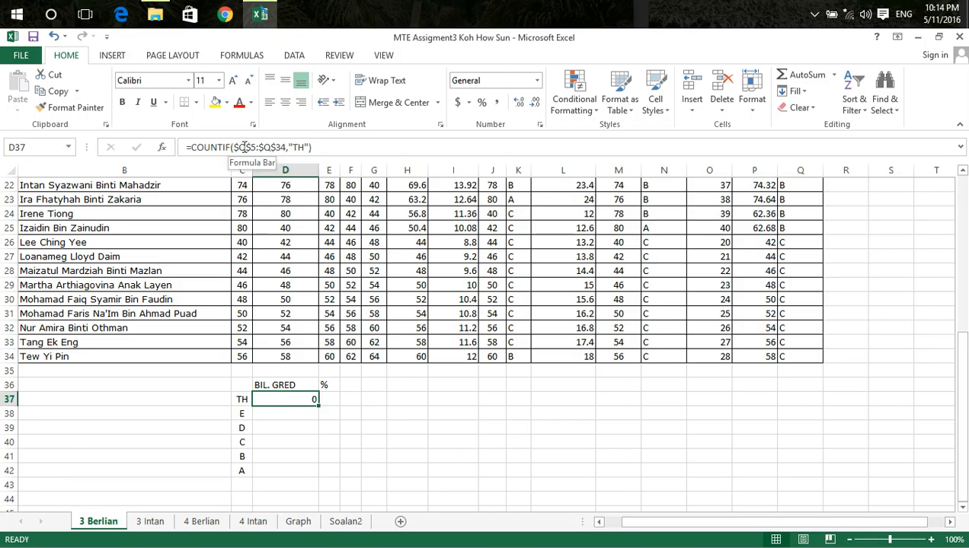
left_click(269, 414)
left_click(305, 400)
left_click_drag(318, 406, 313, 469)
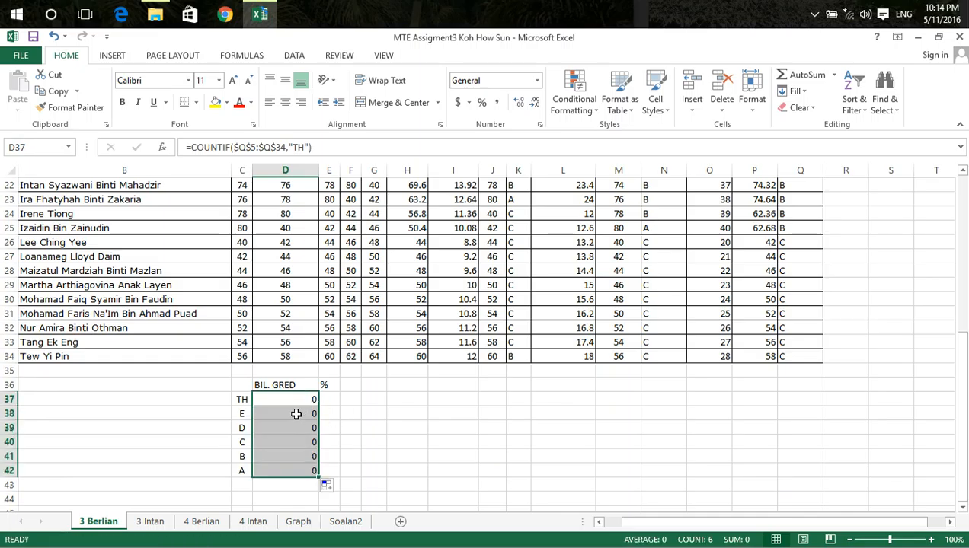
Change the COUNTIF criterion in D38 to "E"
left_click(296, 414)
left_click(302, 146)
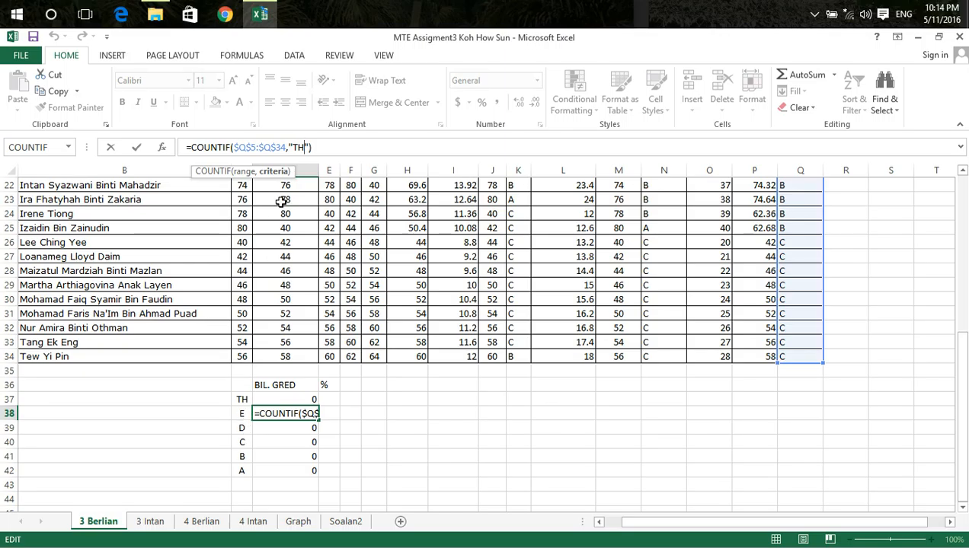
key("BackSpace")
key("BackSpace")
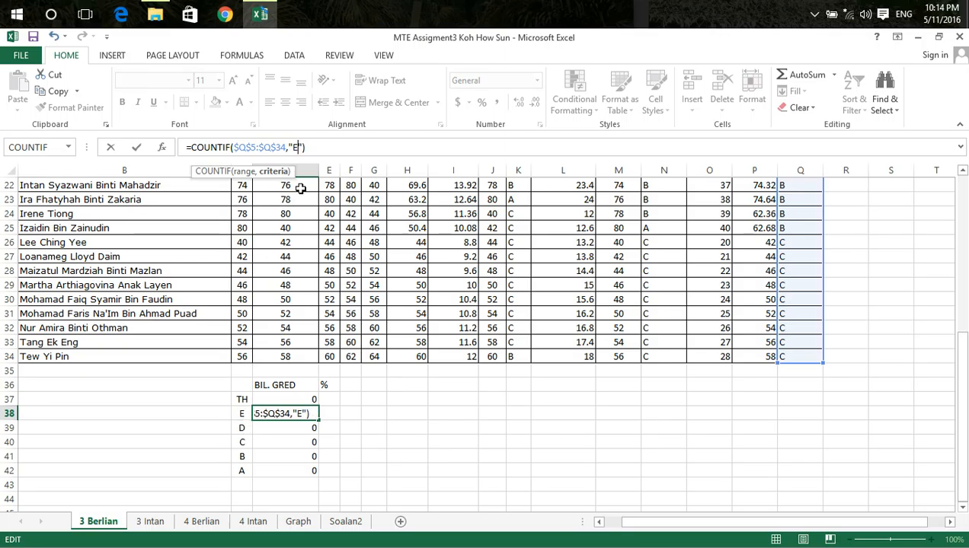
key("Return")
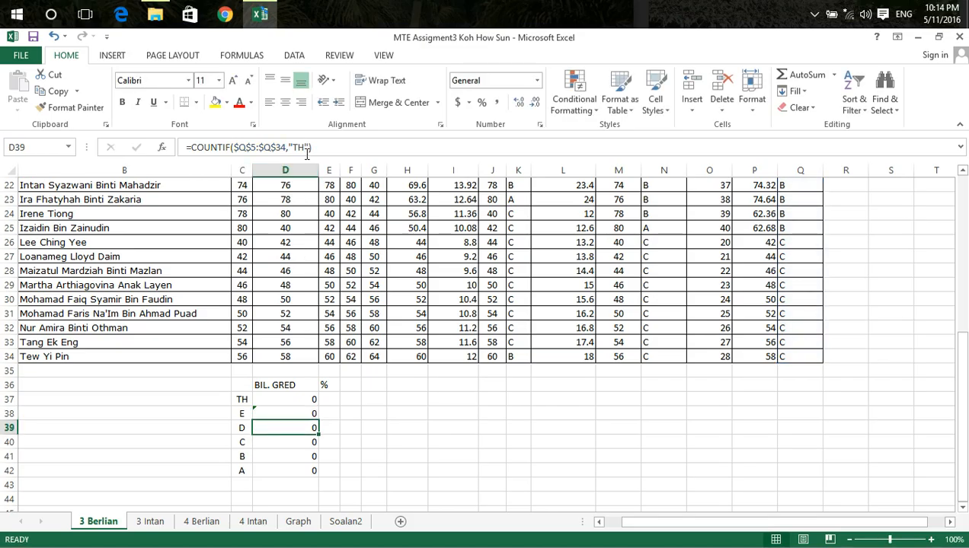
Change the COUNTIF criterion in D39 to "D"
left_click(305, 147)
key("BackSpace")
key("BackSpace")
type("D")
key("Return")
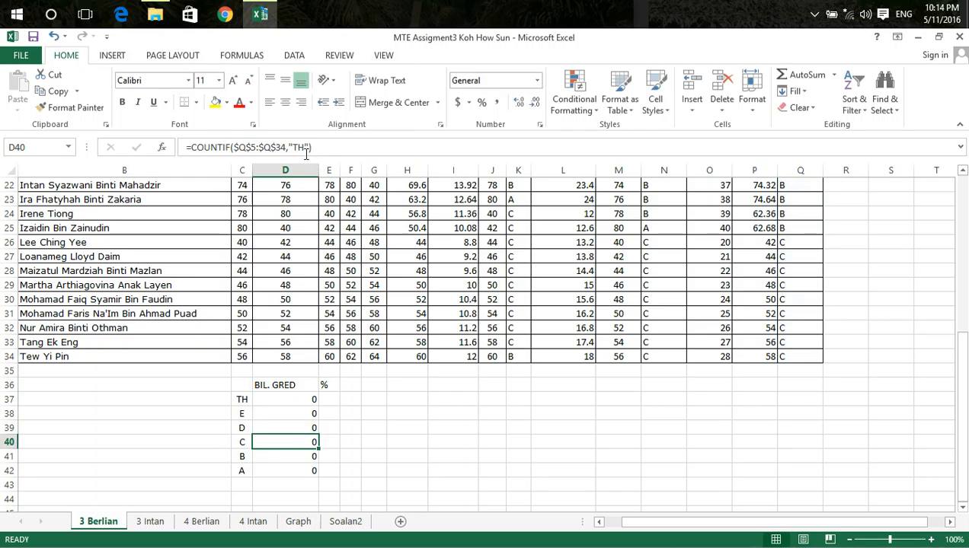
Change the COUNTIF criterion in D40 to "C"
left_click(303, 147)
key("BackSpace")
key("BackSpace")
type("C")
key("Return")
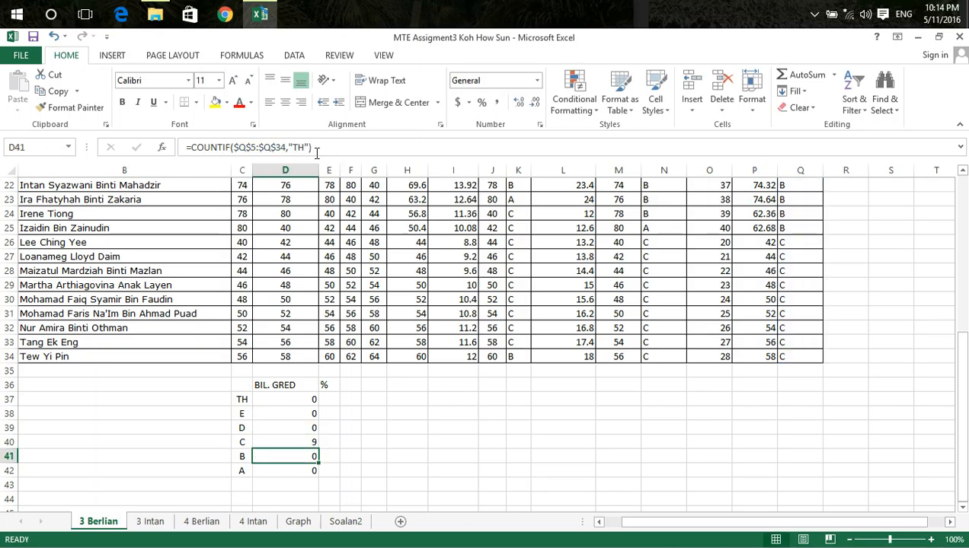
Change the COUNTIF criterion in D41 to "B"
left_click(305, 147)
key("BackSpace")
key("BackSpace")
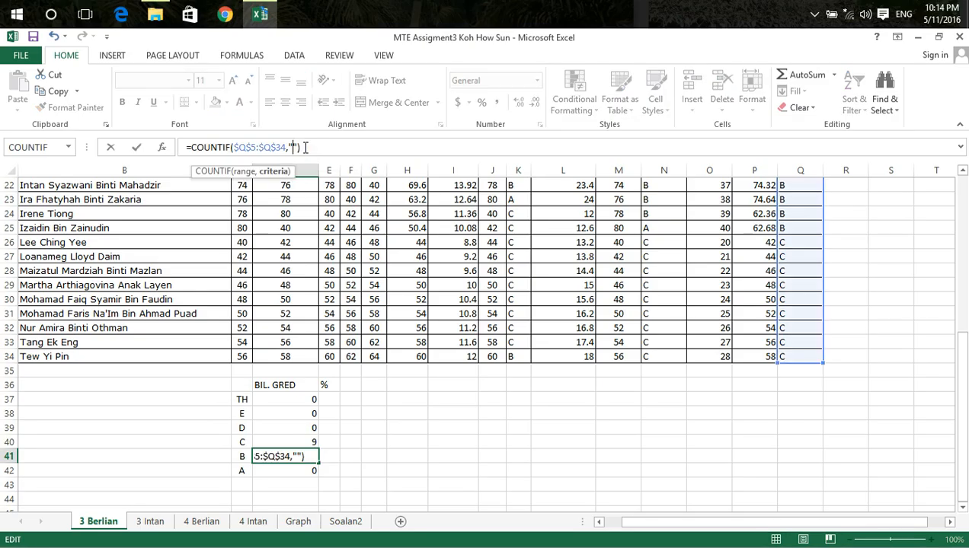
type("B")
key("Return")
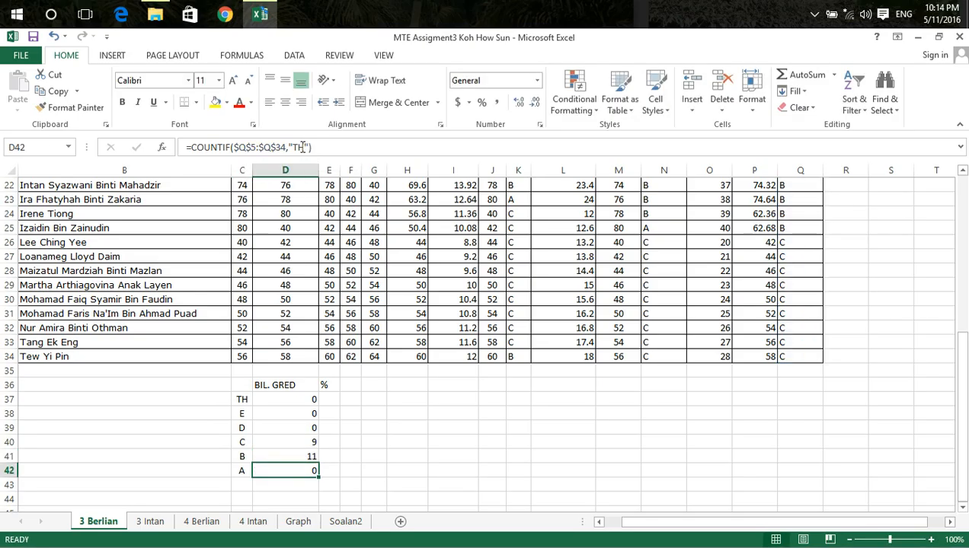
Change the COUNTIF criterion in D42 to "A" and total the grade counts D37:D42 in D43 with AutoSum
left_click(303, 147)
key("BackSpace")
key("BackSpace")
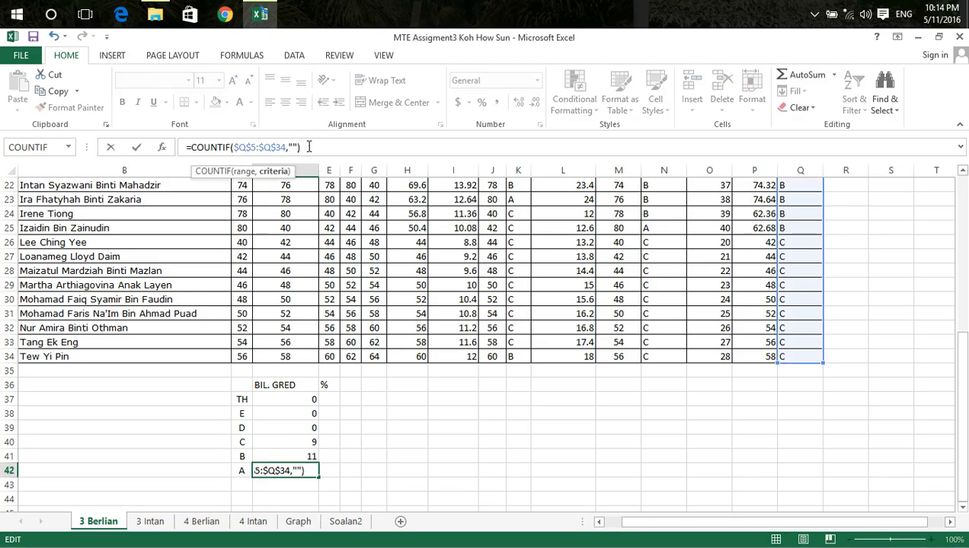
type("A")
key("Return")
left_click_drag(297, 398, 308, 468)
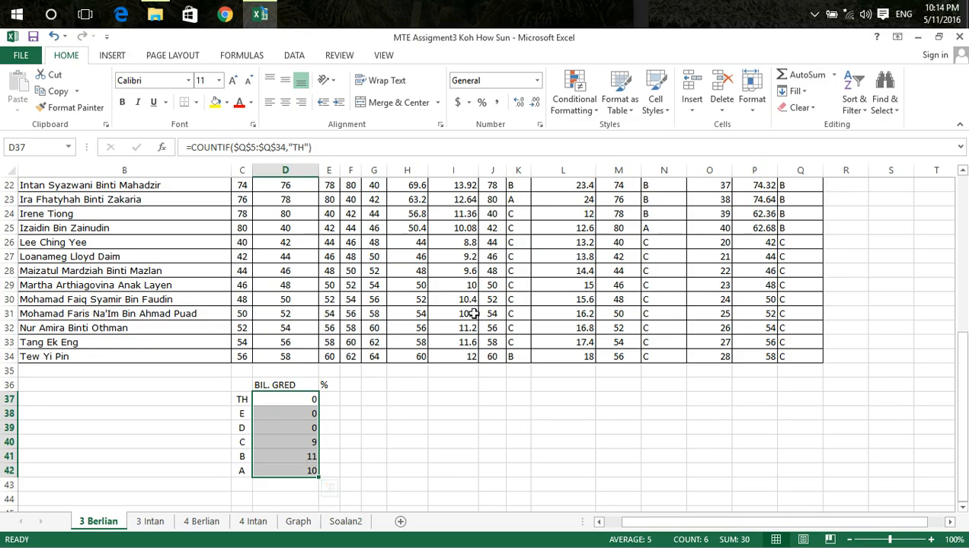
left_click(805, 76)
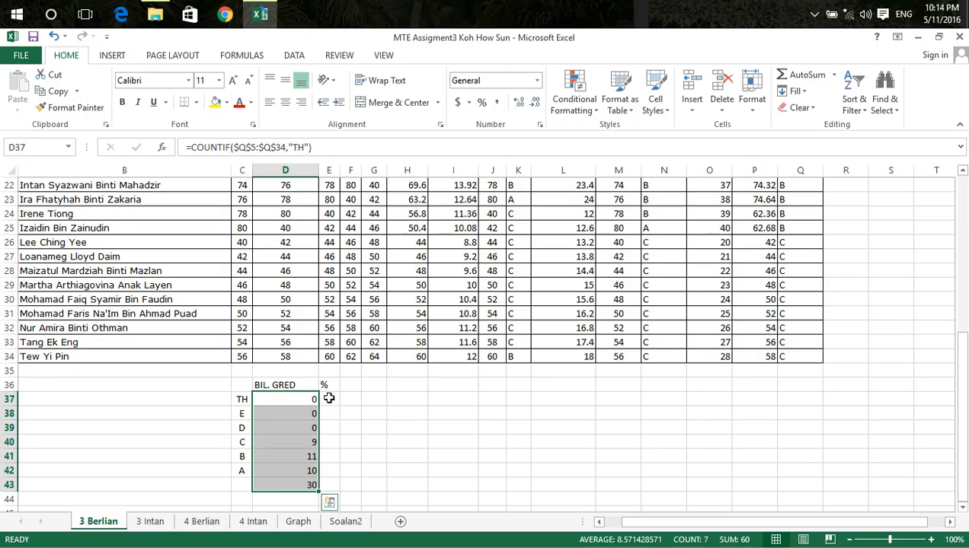
Calculate the grade percentages in E37:E42 with =D37/30*100 and total them in E43 with AutoSum
left_click(329, 398)
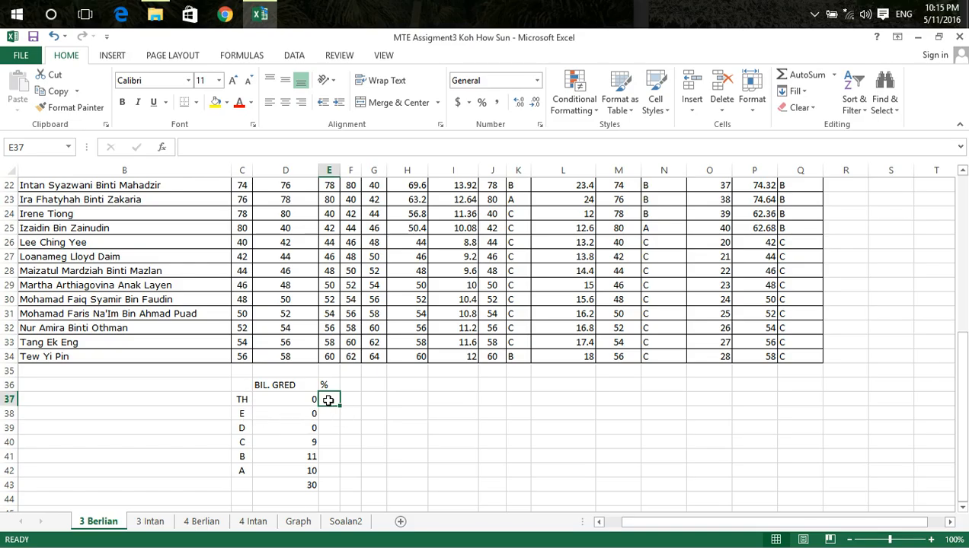
type("=")
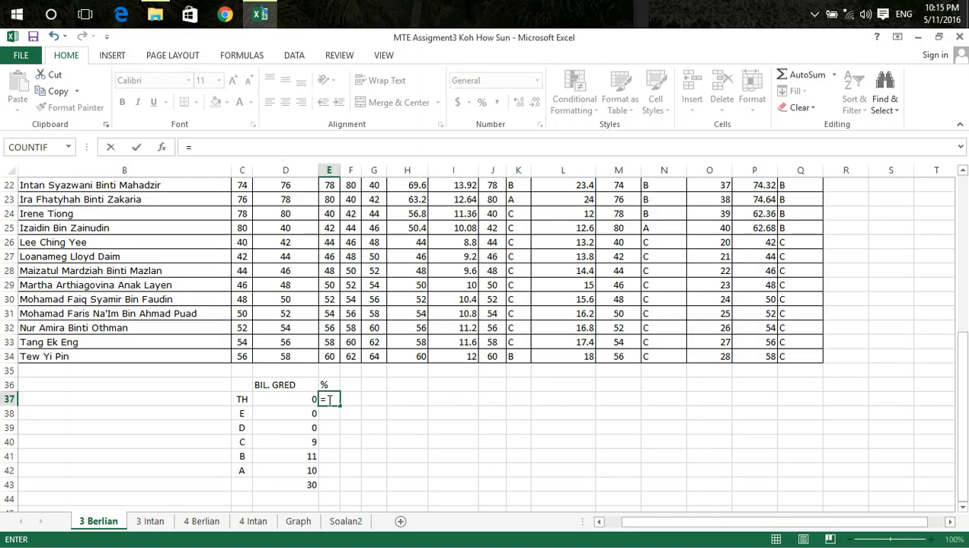
left_click(307, 400)
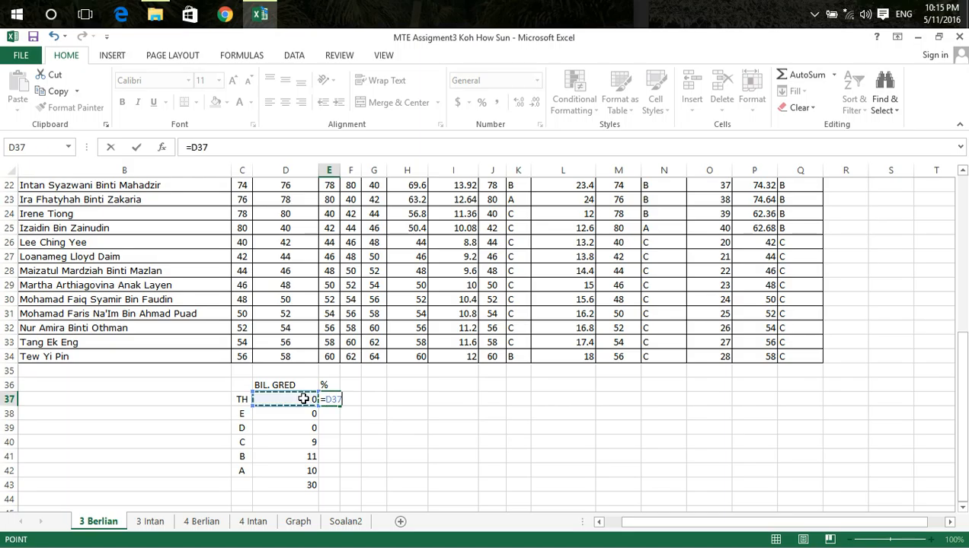
type("/30")
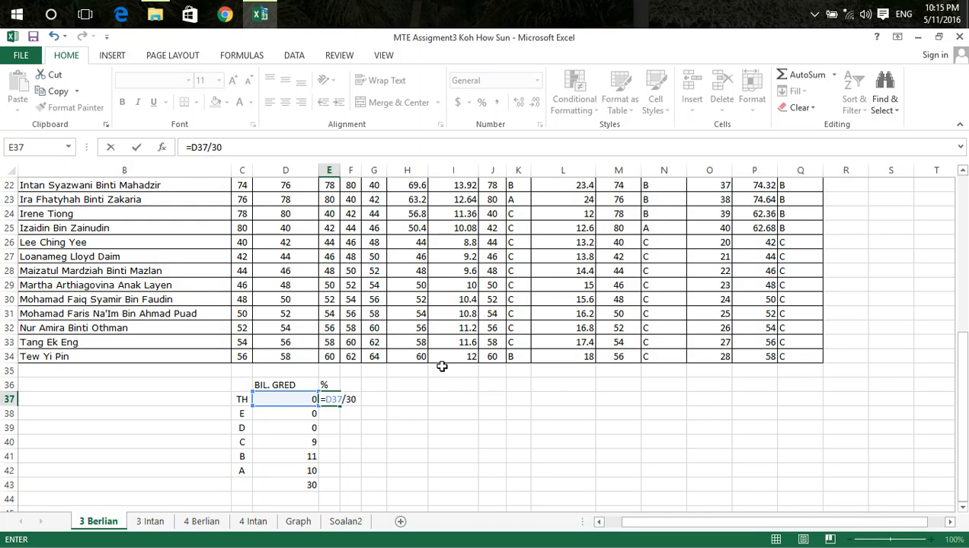
type("*100")
key("ctrl+Return")
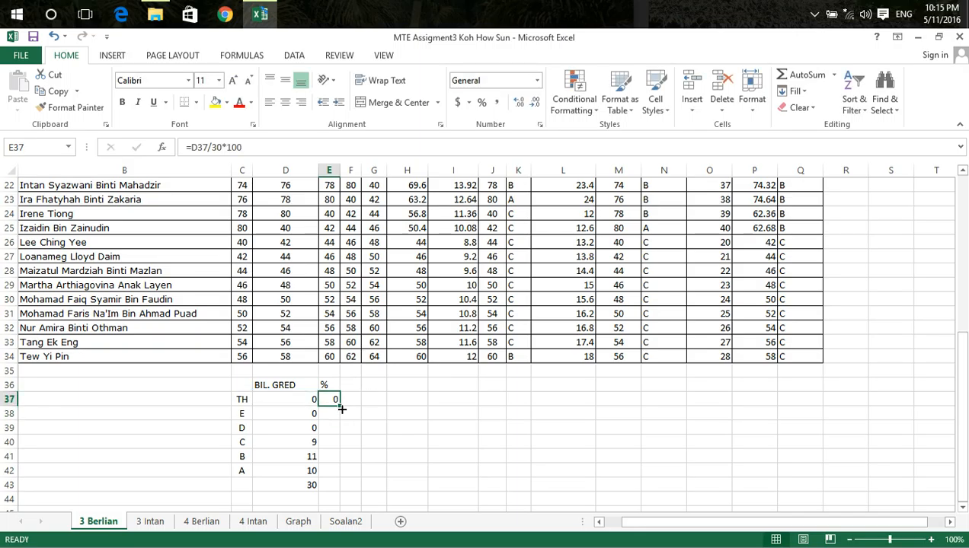
left_click_drag(342, 410, 340, 473)
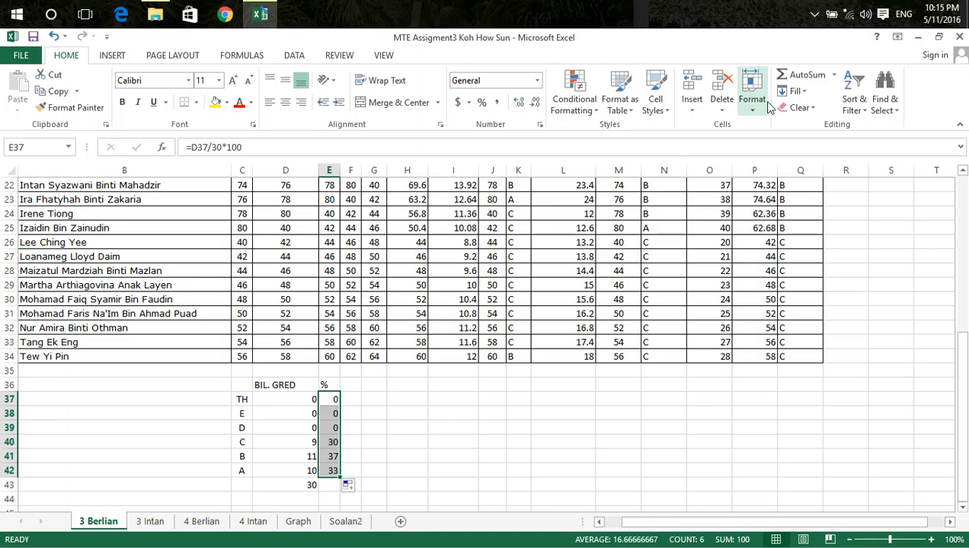
left_click(800, 74)
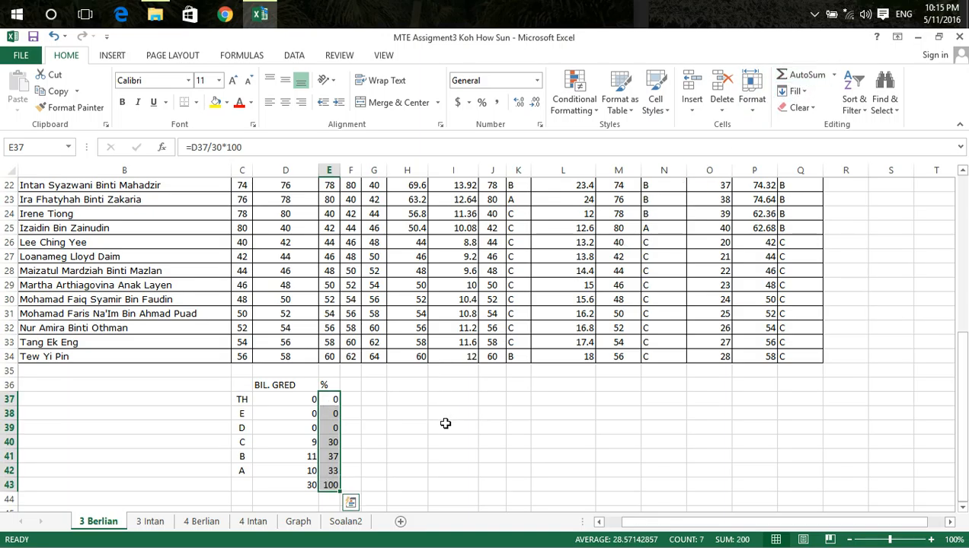
Review the 3 Berlian mark sheet and the grade summary tables on the 3 Intan, 4 Berlian and 4 Intan sheets
scroll(446, 423, "up", 7)
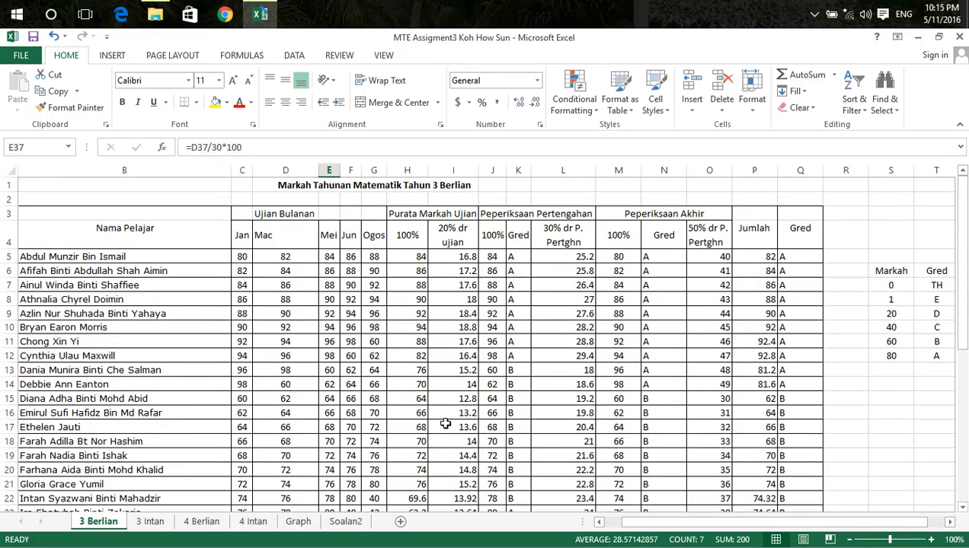
scroll(451, 428, "down", 1)
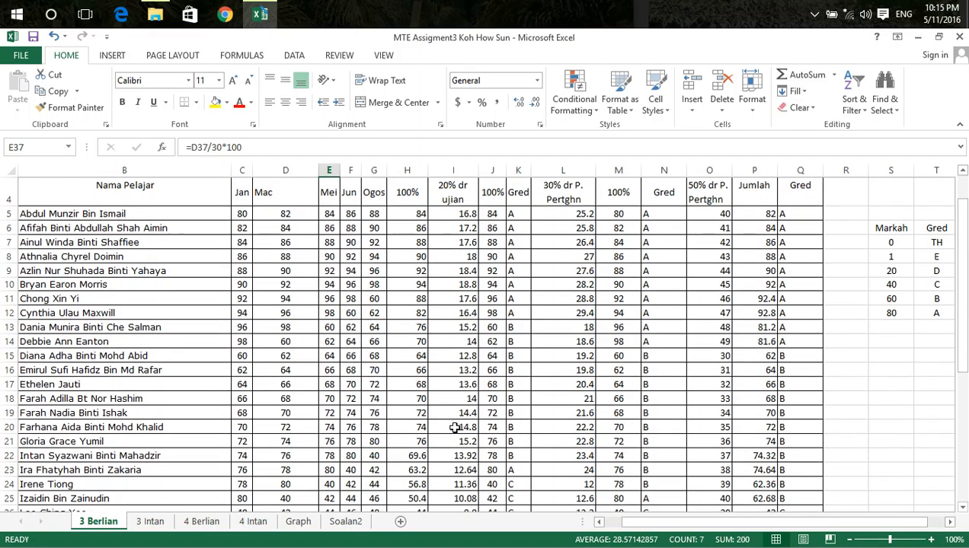
scroll(396, 307, "down", 2)
left_click(151, 522)
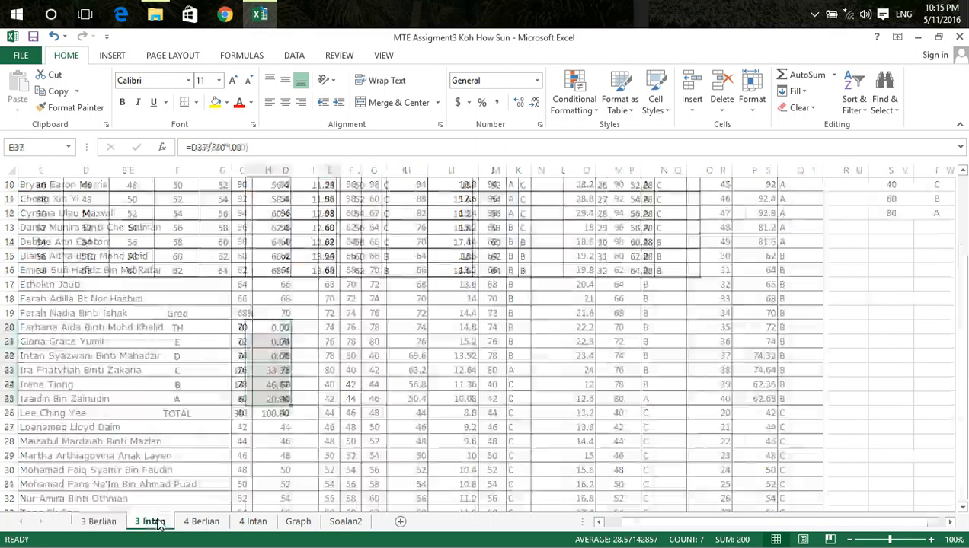
left_click(201, 521)
left_click(253, 522)
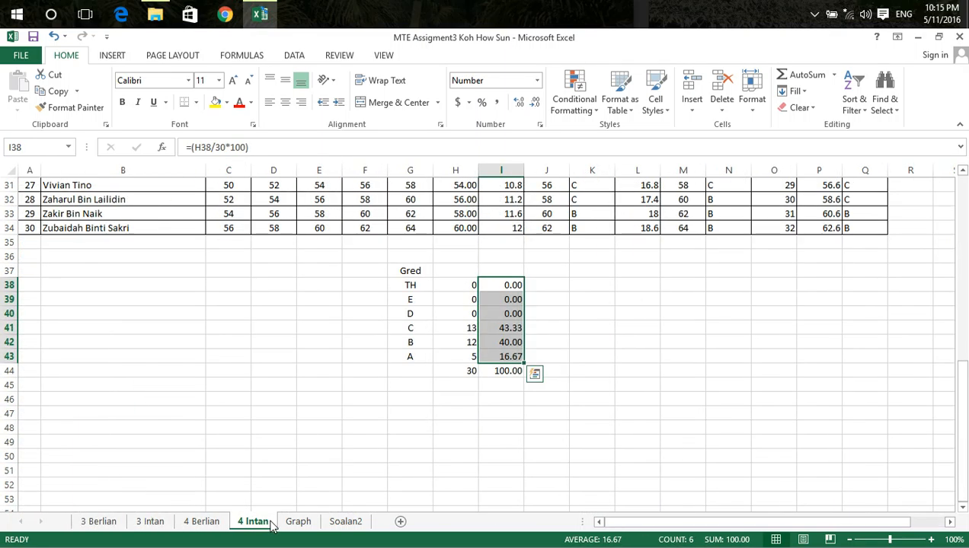
left_click(201, 522)
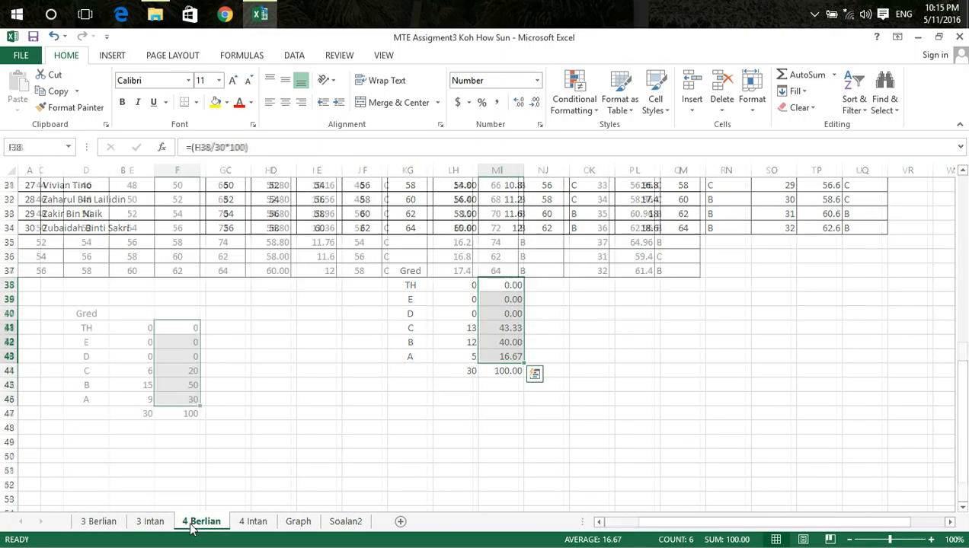
left_click(151, 521)
left_click(101, 522)
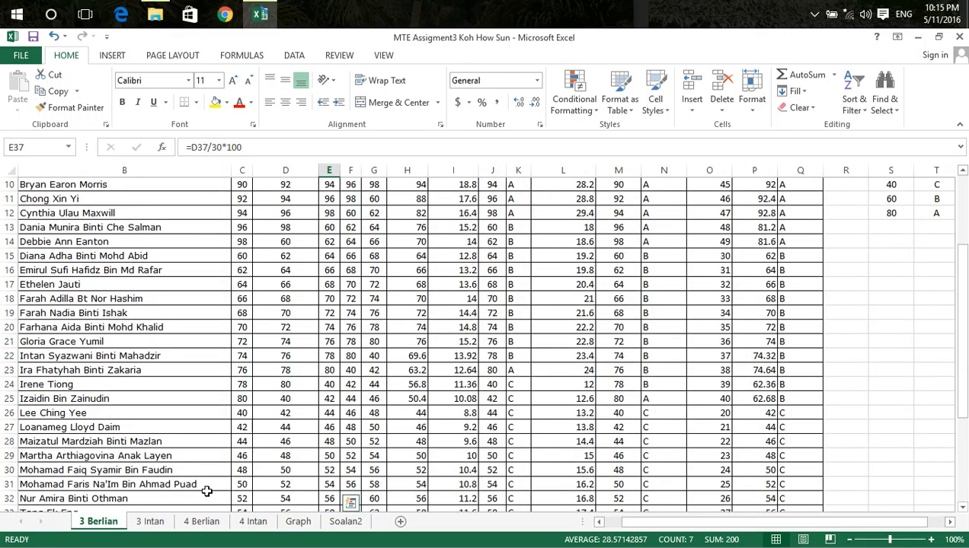
left_click(297, 529)
left_click(265, 525)
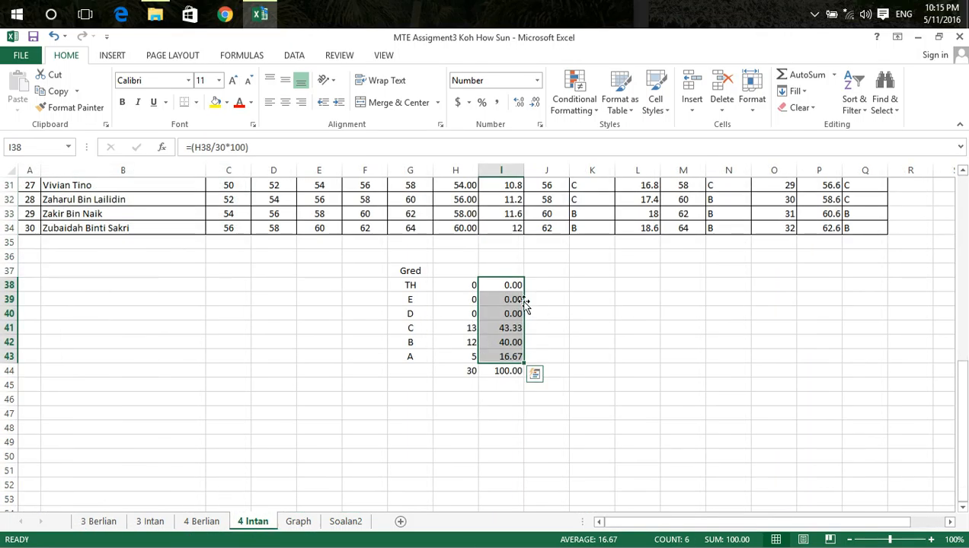
Insert a Clustered Column chart of A1:E7 on the Graph sheet and give it data labels by applying Style 2 followed by Style 1
left_click(297, 522)
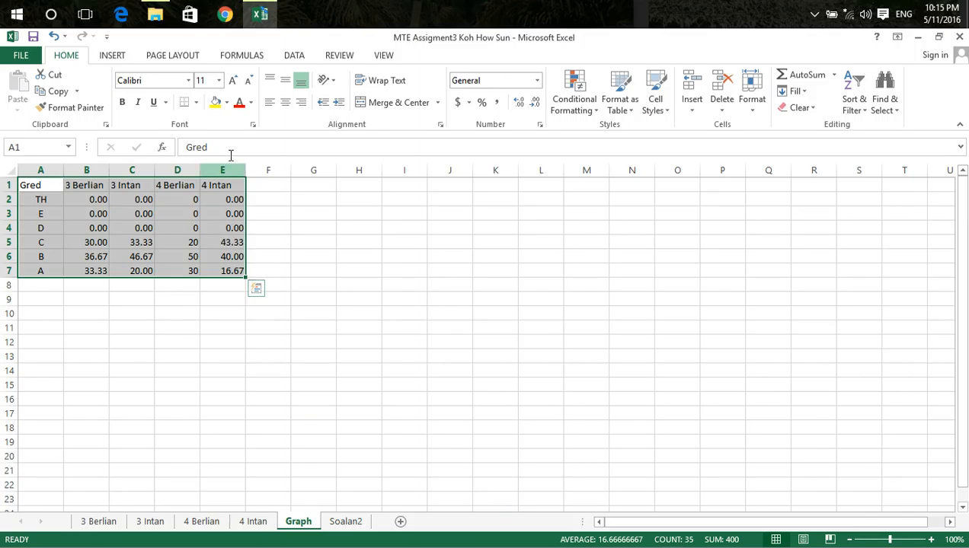
left_click(115, 56)
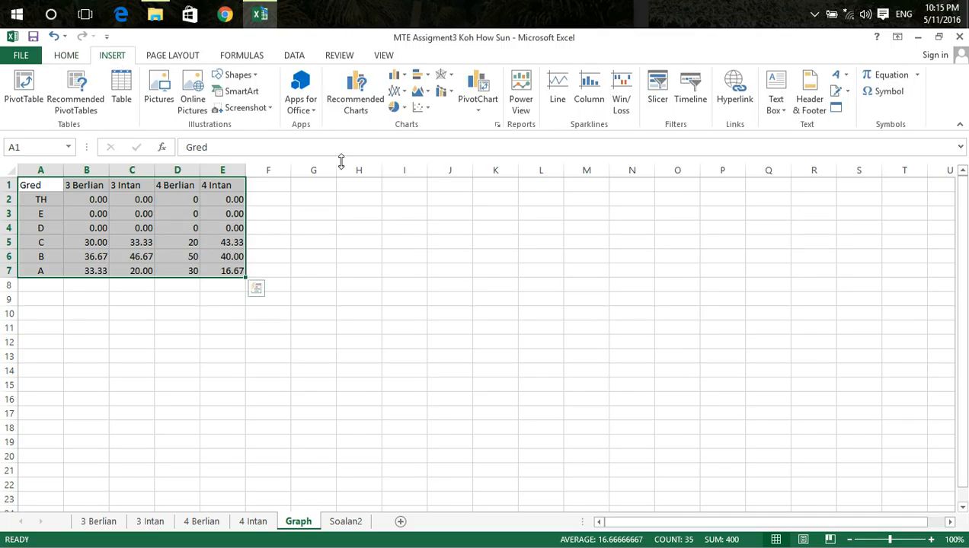
left_click(355, 99)
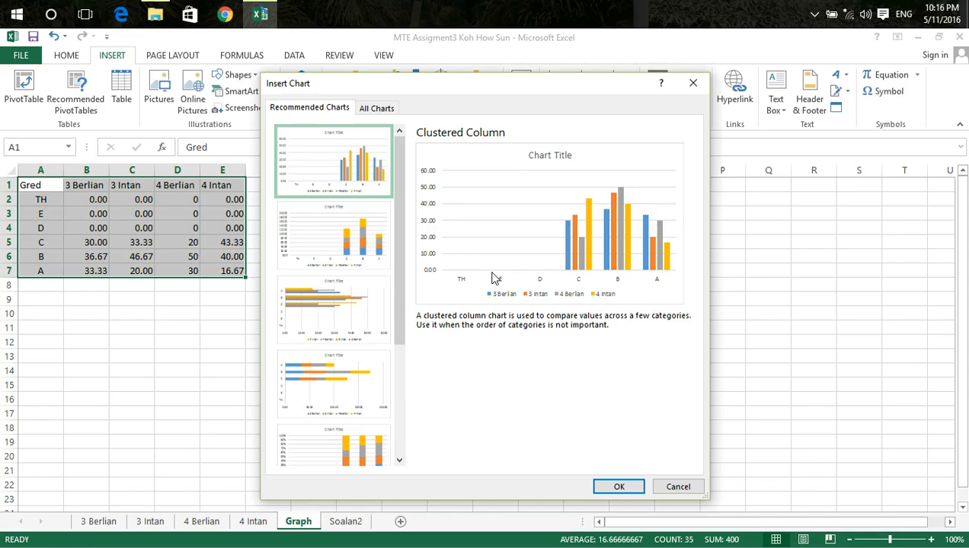
left_click(615, 489)
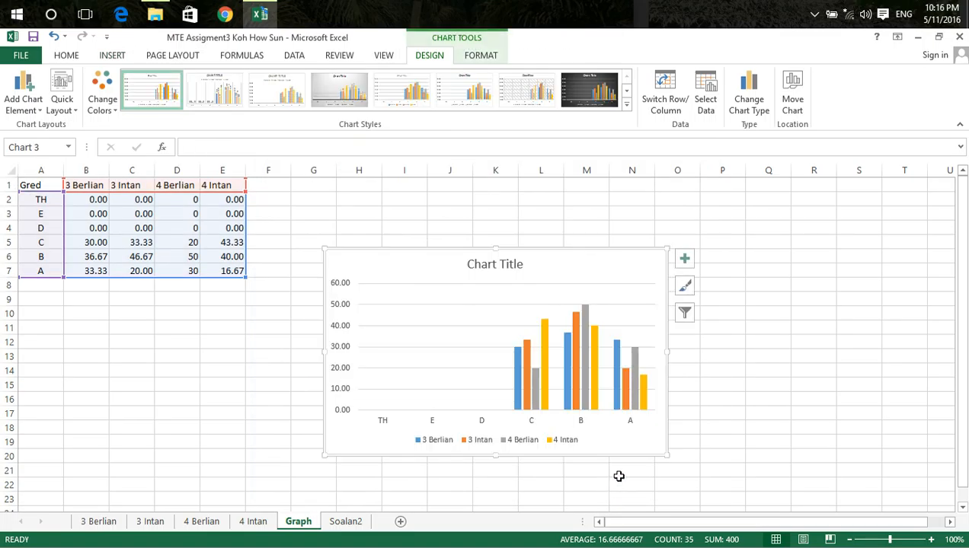
left_click(214, 90)
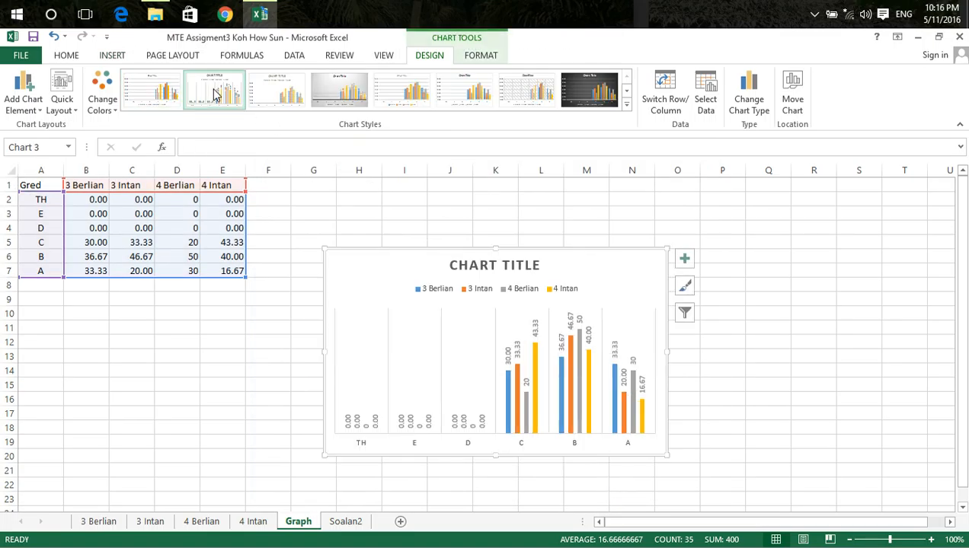
left_click(163, 92)
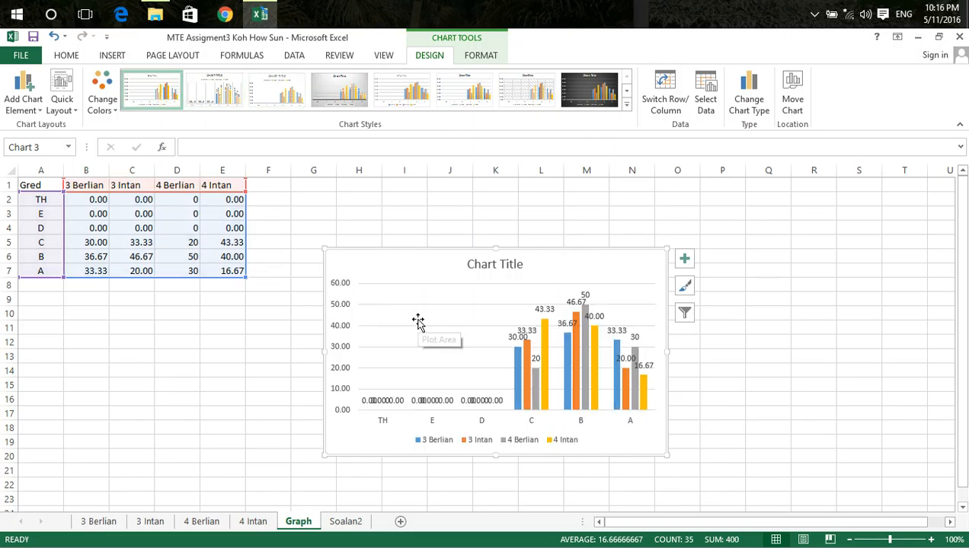
right_click(480, 335)
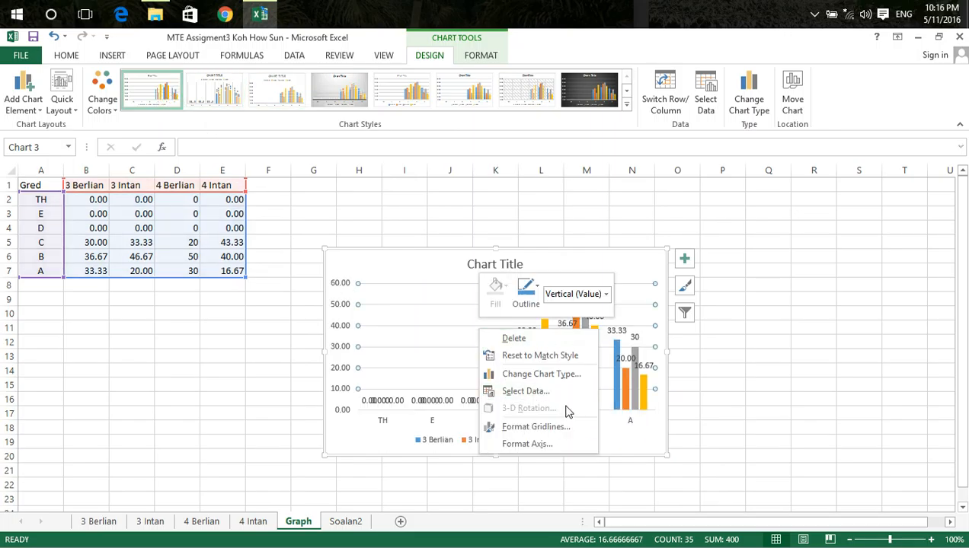
left_click(541, 374)
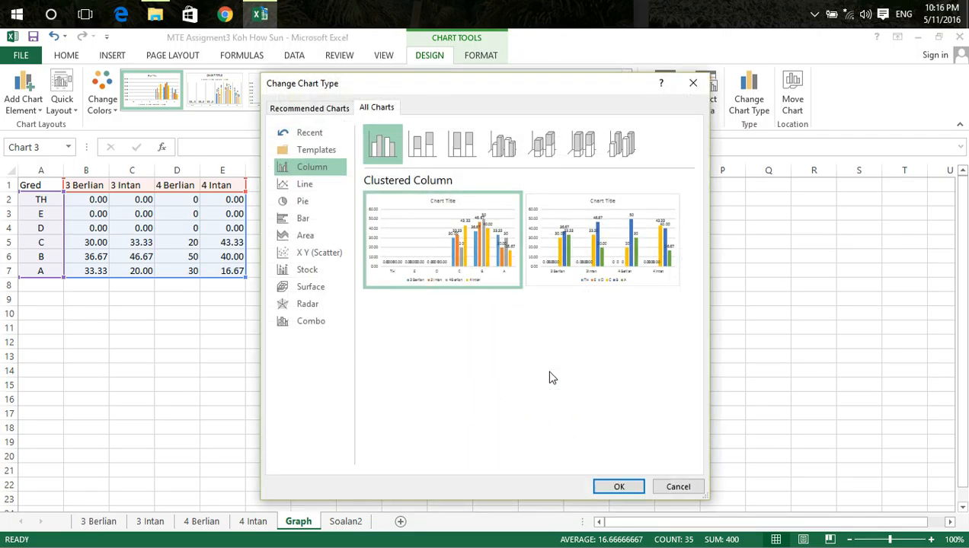
left_click(306, 186)
left_click(308, 206)
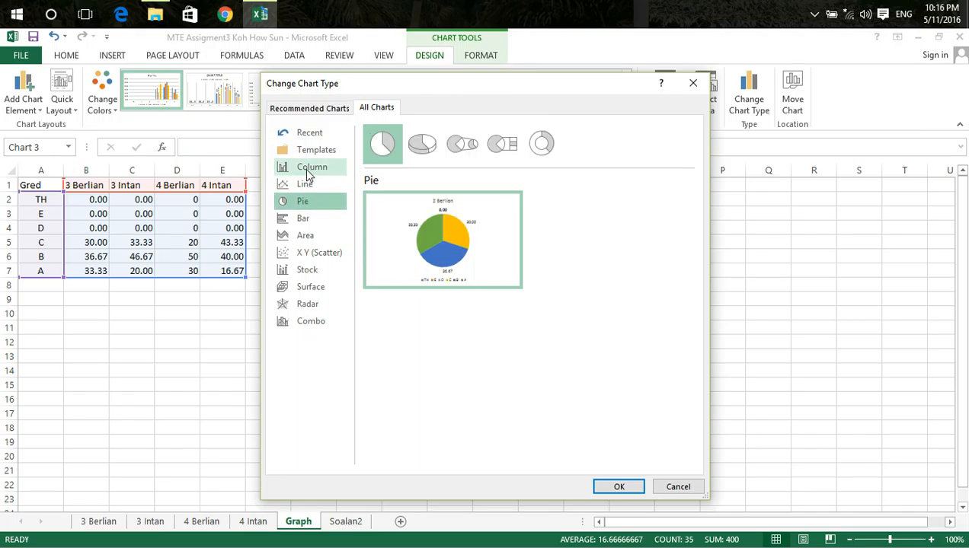
left_click(674, 487)
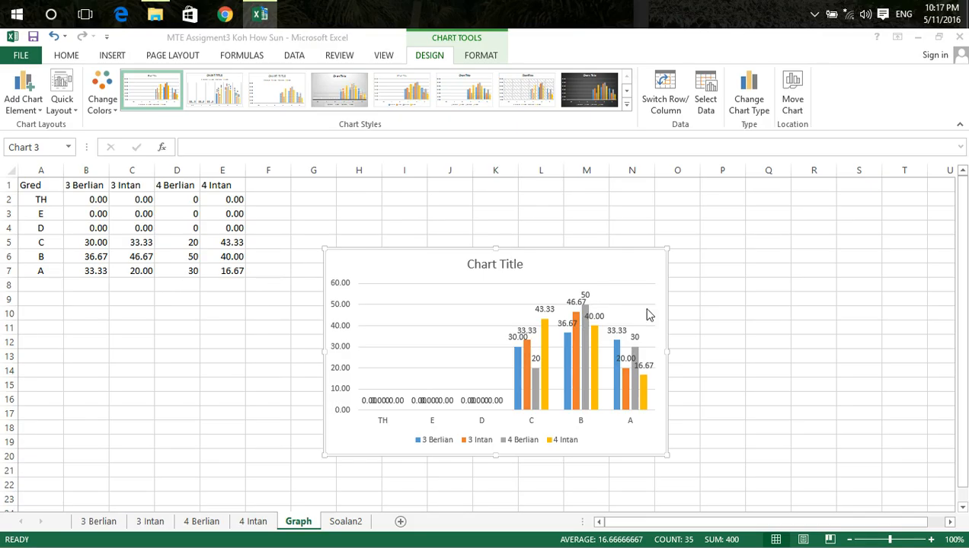
left_click(419, 335)
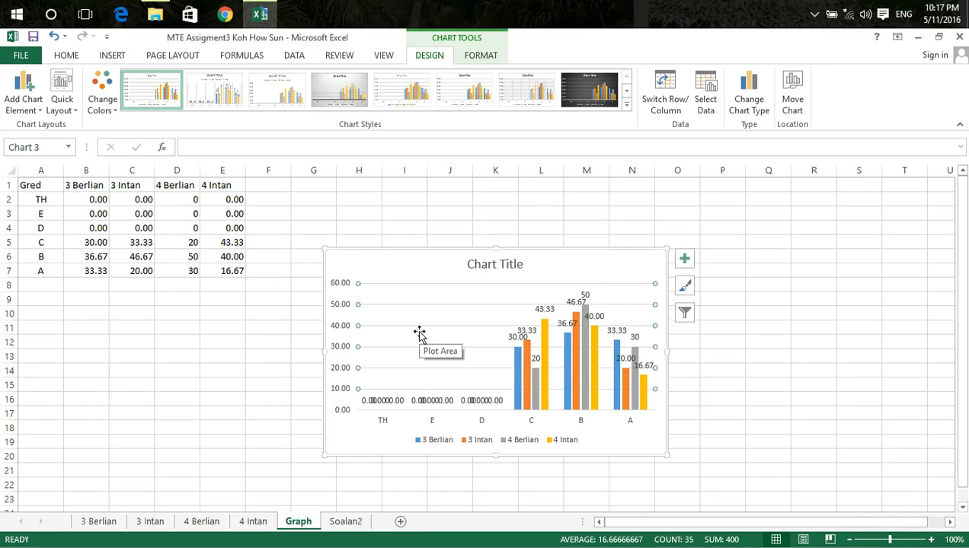
Change the grade chart's type to 3-D Clustered Column and apply the Style 3 design with the grey gradient background
right_click(617, 438)
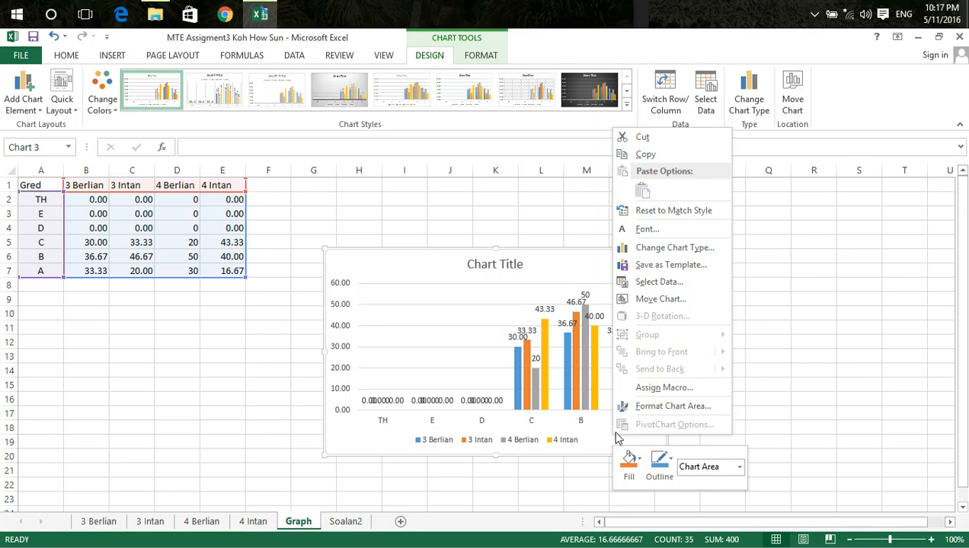
left_click(664, 253)
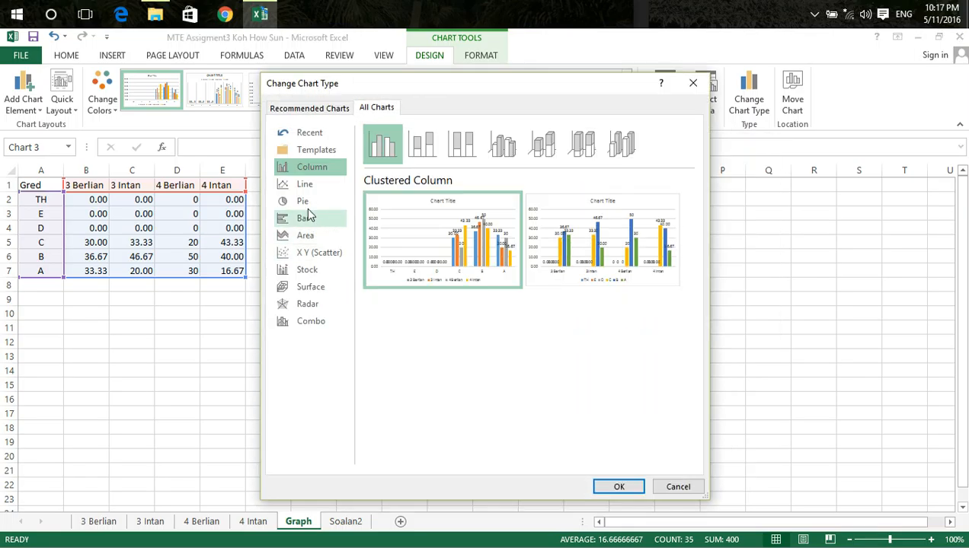
left_click(303, 201)
left_click(304, 188)
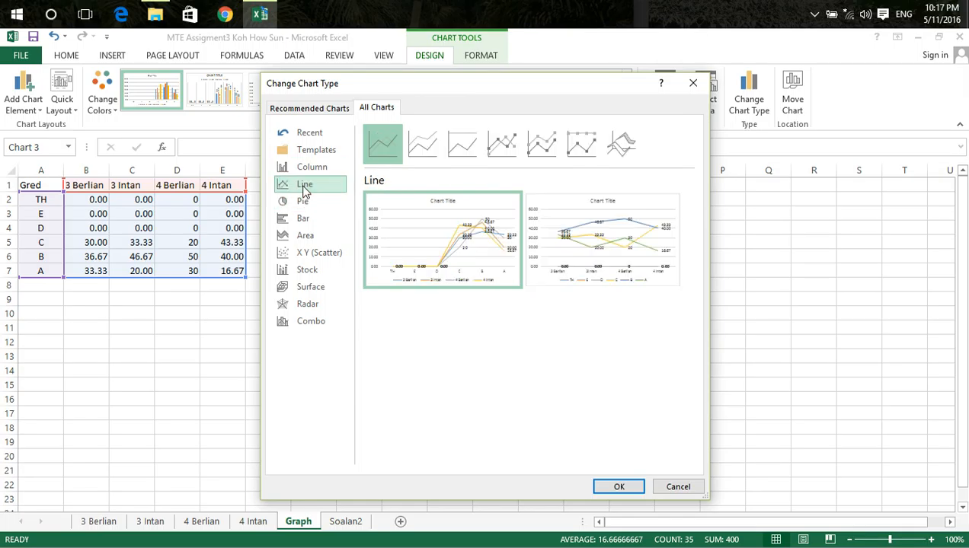
left_click(303, 175)
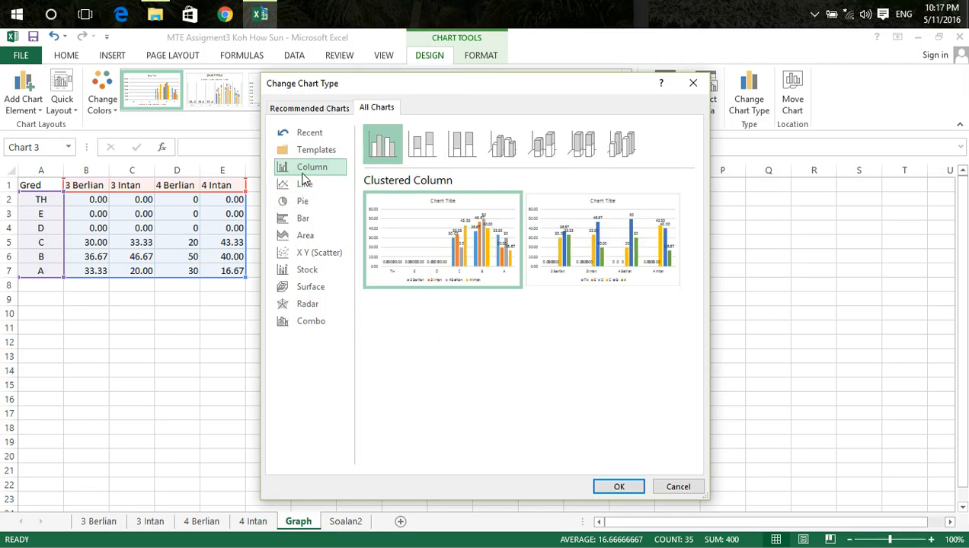
left_click(424, 149)
left_click(459, 148)
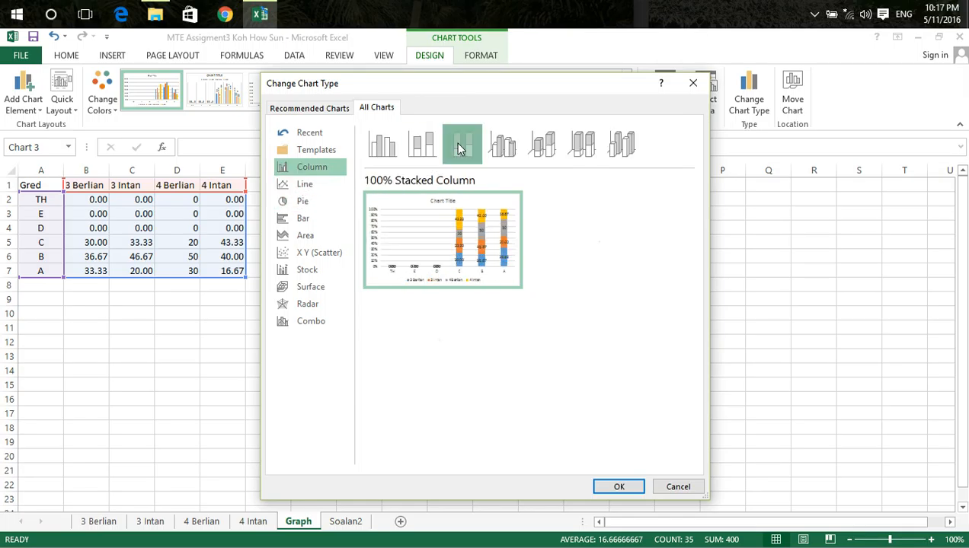
left_click(502, 145)
left_click(618, 486)
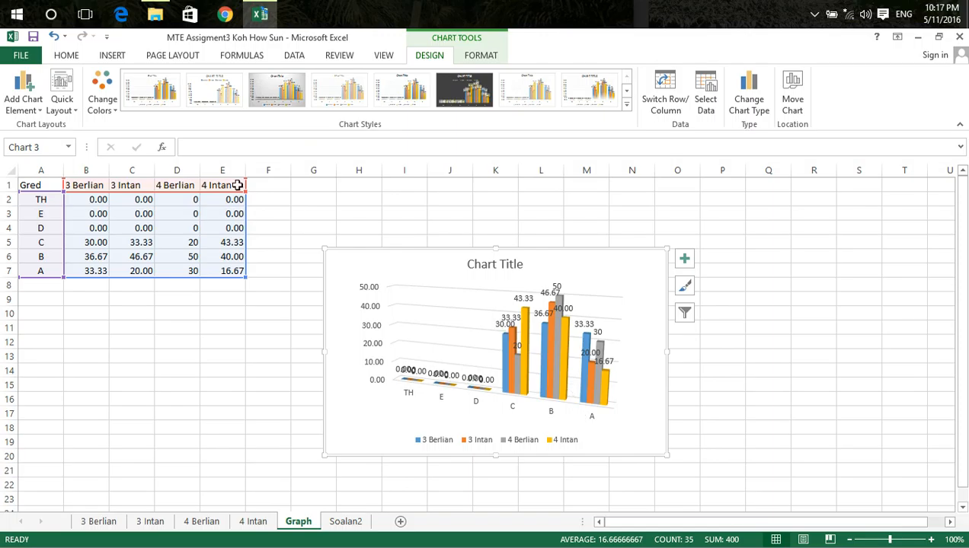
left_click(202, 92)
left_click(282, 93)
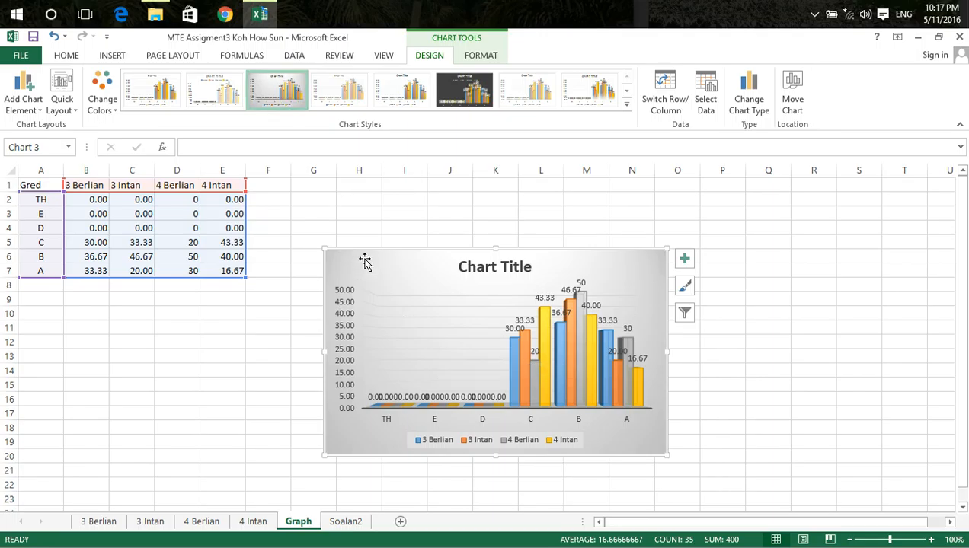
Insert a recommended Clustered Column chart of the teacher table A1:E3 on the Soalan2 sheet and return to the 3 Berlian sheet
left_click(345, 524)
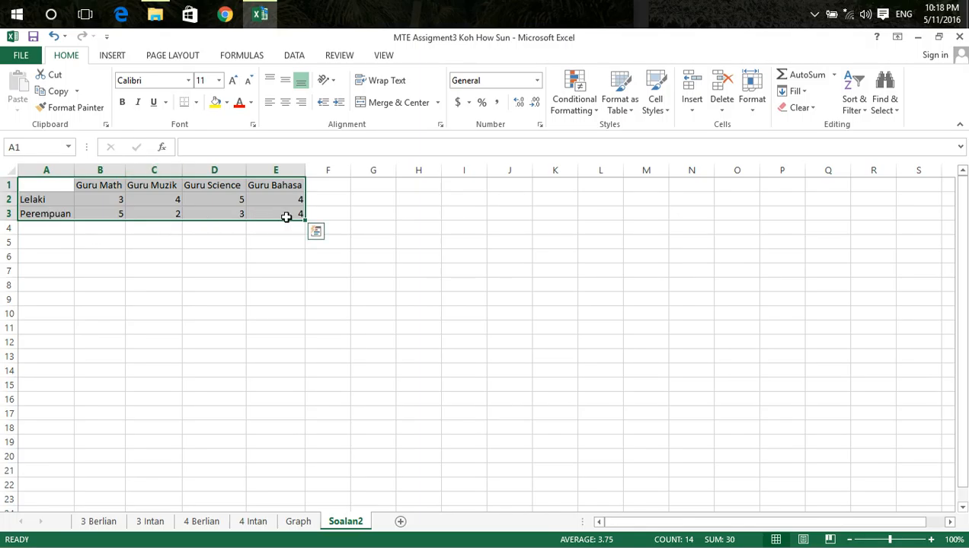
left_click(113, 56)
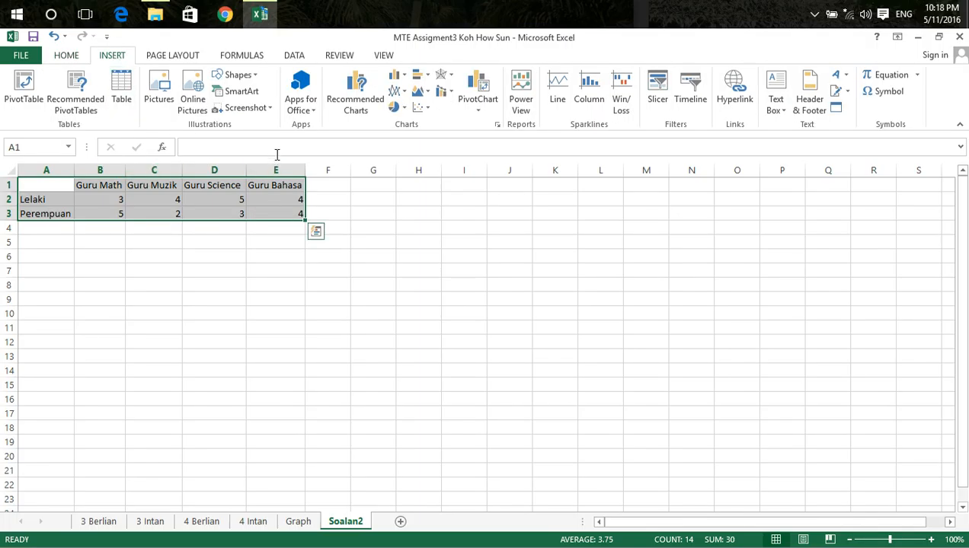
left_click(352, 105)
left_click(613, 486)
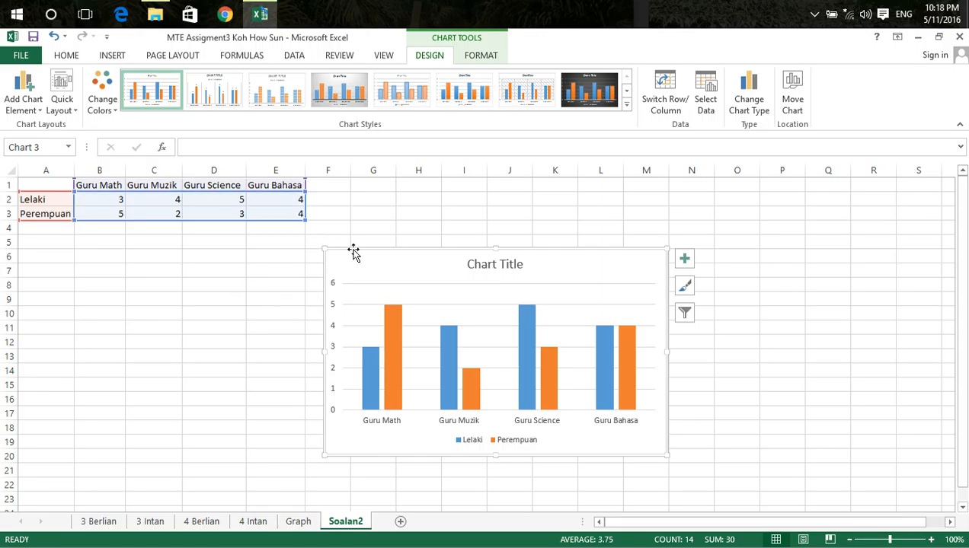
left_click(99, 522)
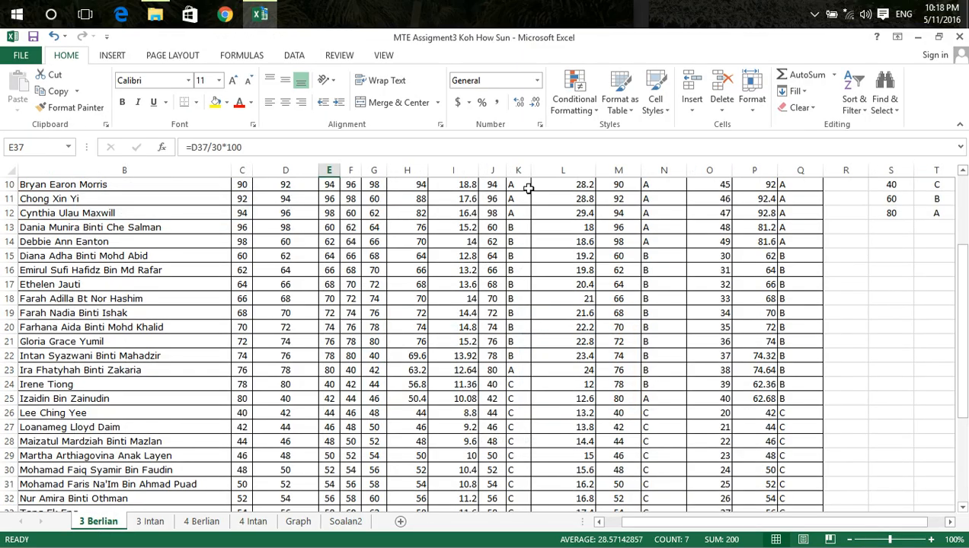